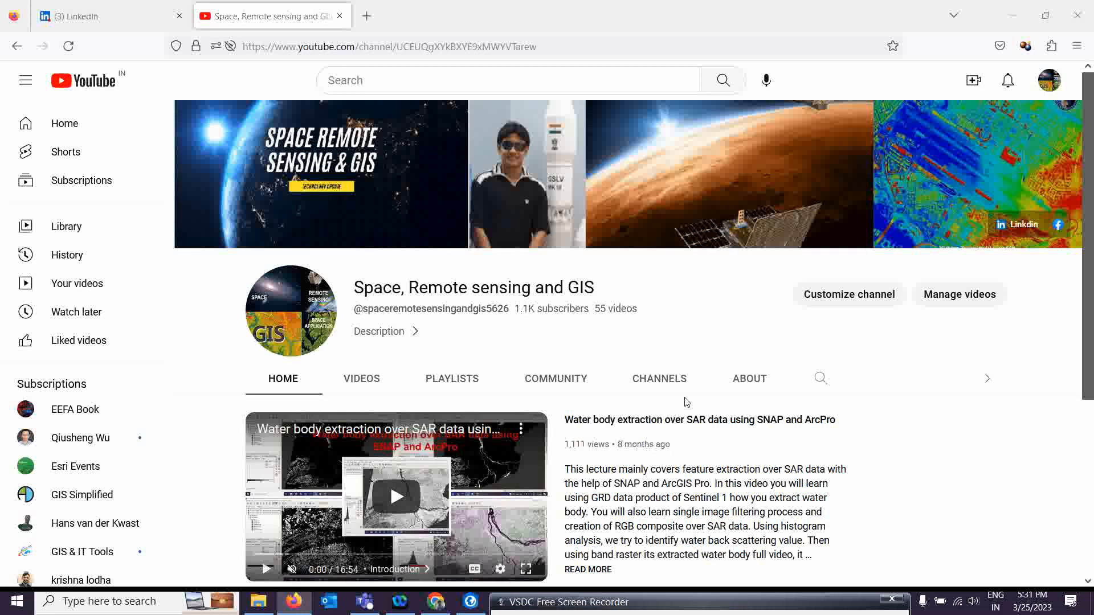
- Switch from the browser to the ArcGIS Pro project containing the Bangalore map
left_click_drag(668, 609, 719, 609)
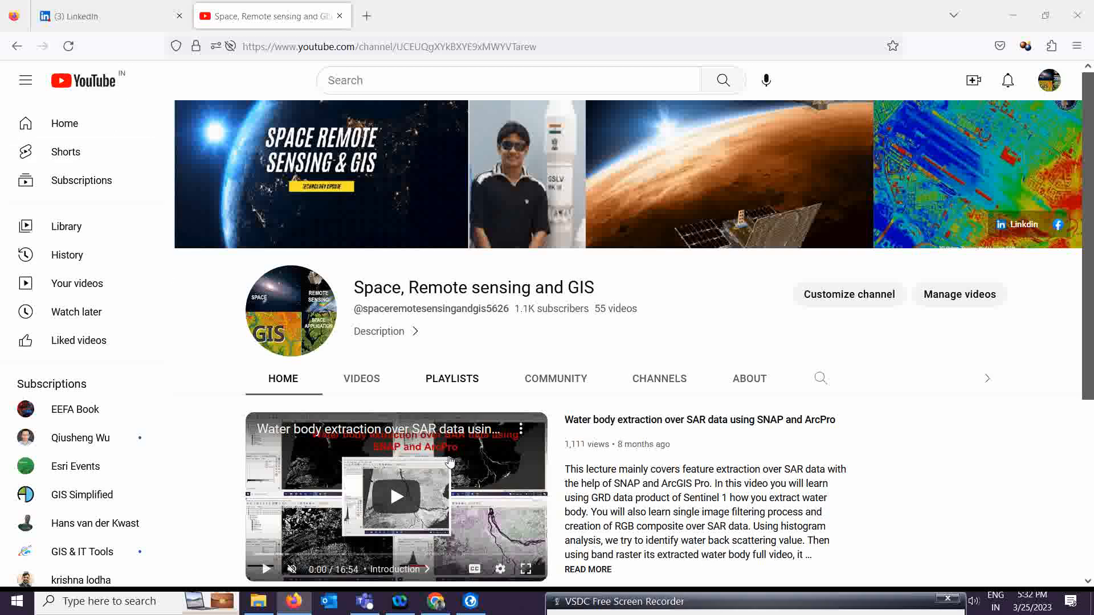
left_click(467, 610)
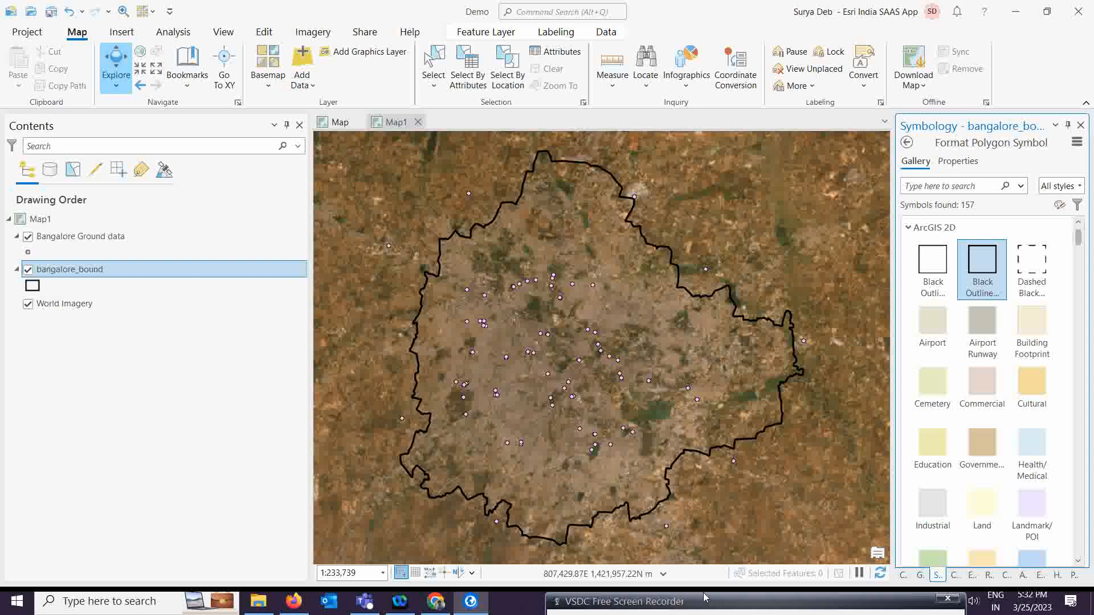
left_click_drag(704, 604, 680, 611)
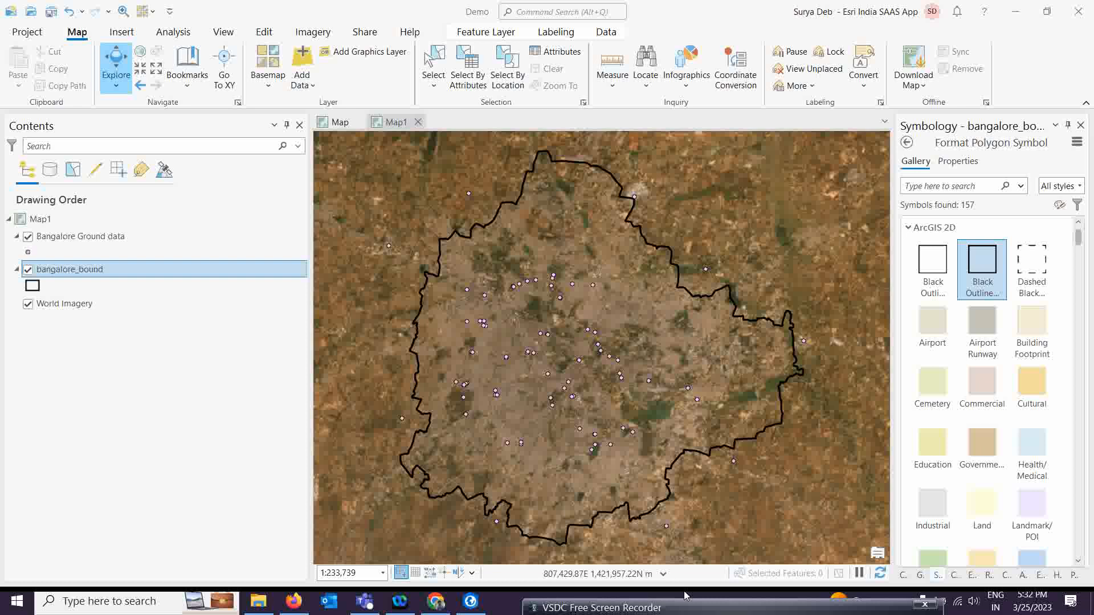
- Examine the attribute table of the Bangalore Ground data layer, including its location, elevation and tem3 fields, and close it
left_click(138, 238)
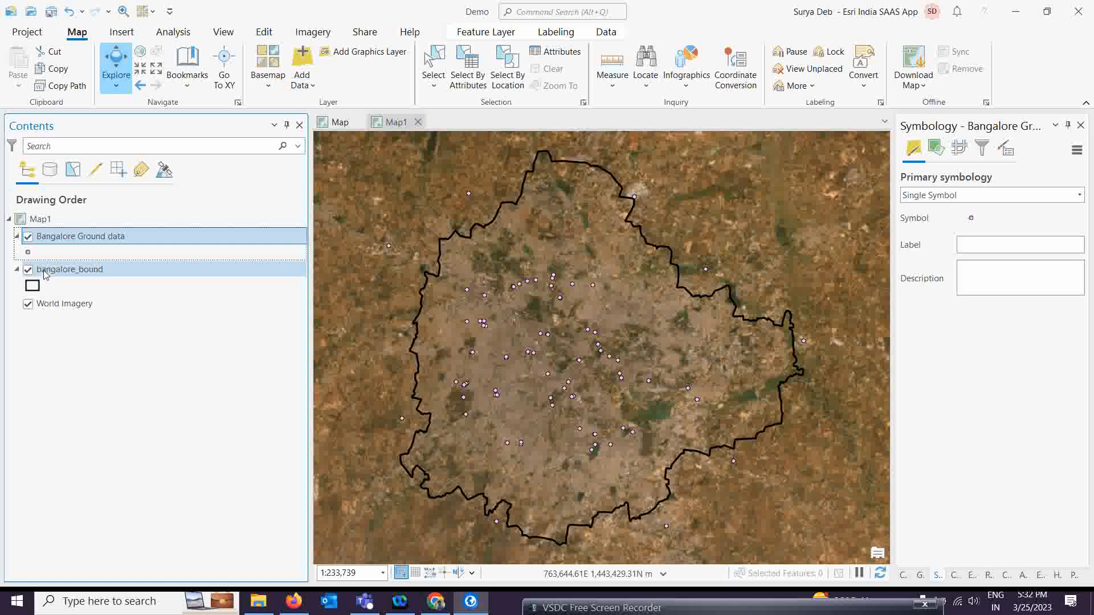
right_click(105, 240)
left_click(144, 182)
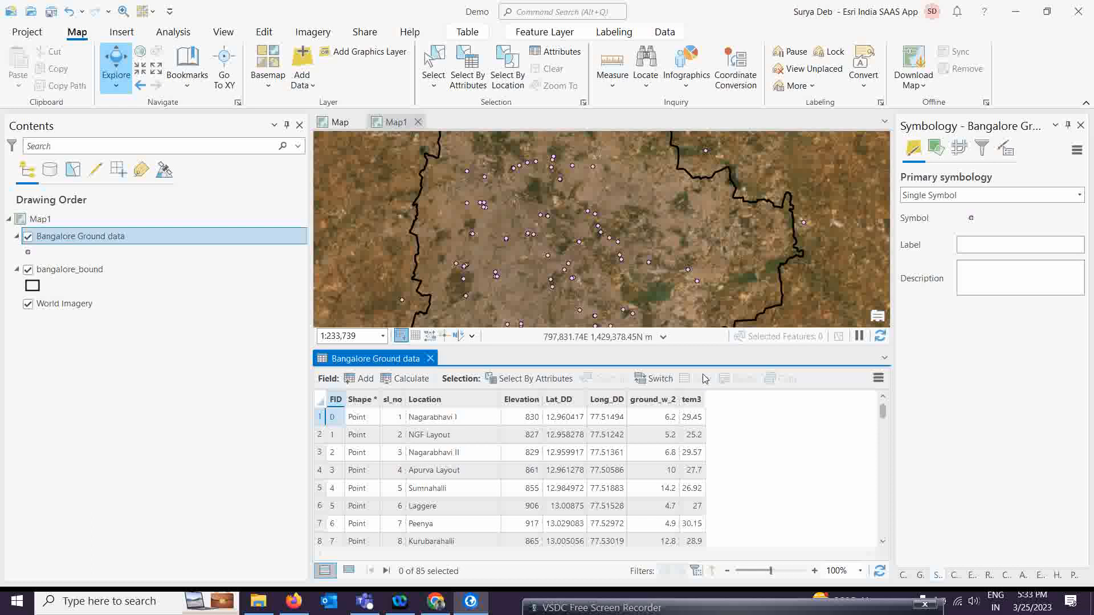
left_click(430, 360)
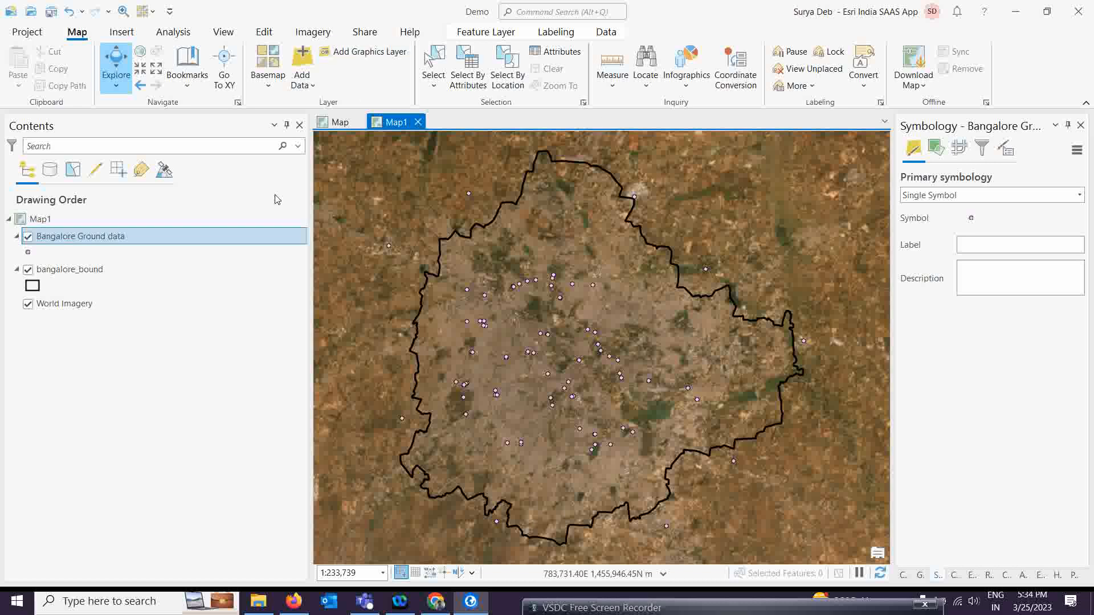
- Open the Geostatistical Wizard for the Bangalore Ground data layer and reposition its window over the map
left_click(168, 33)
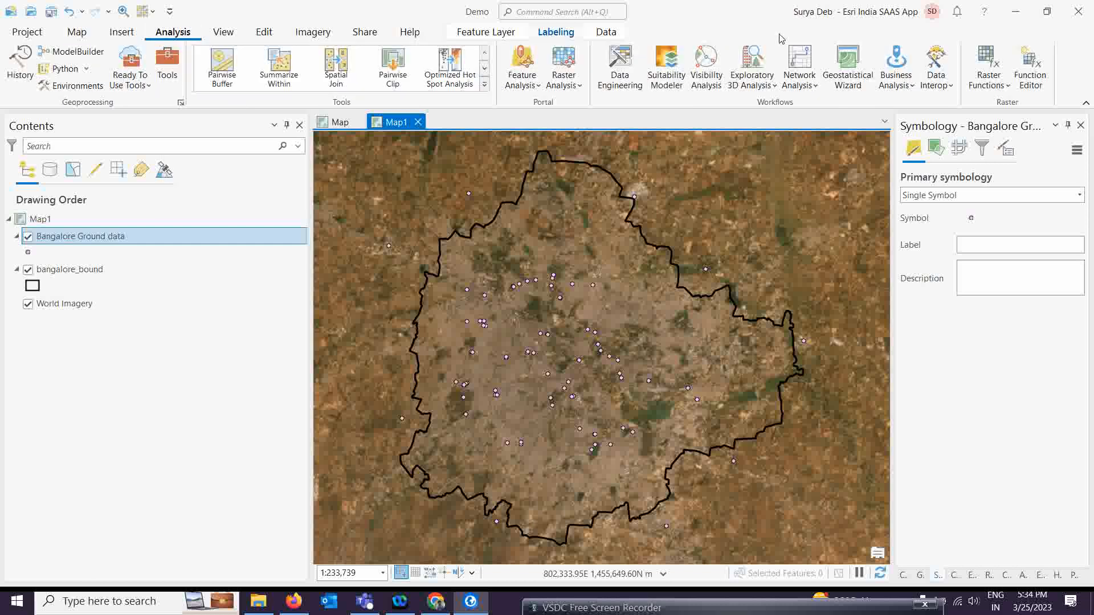
left_click(851, 83)
left_click_drag(576, 121, 712, 120)
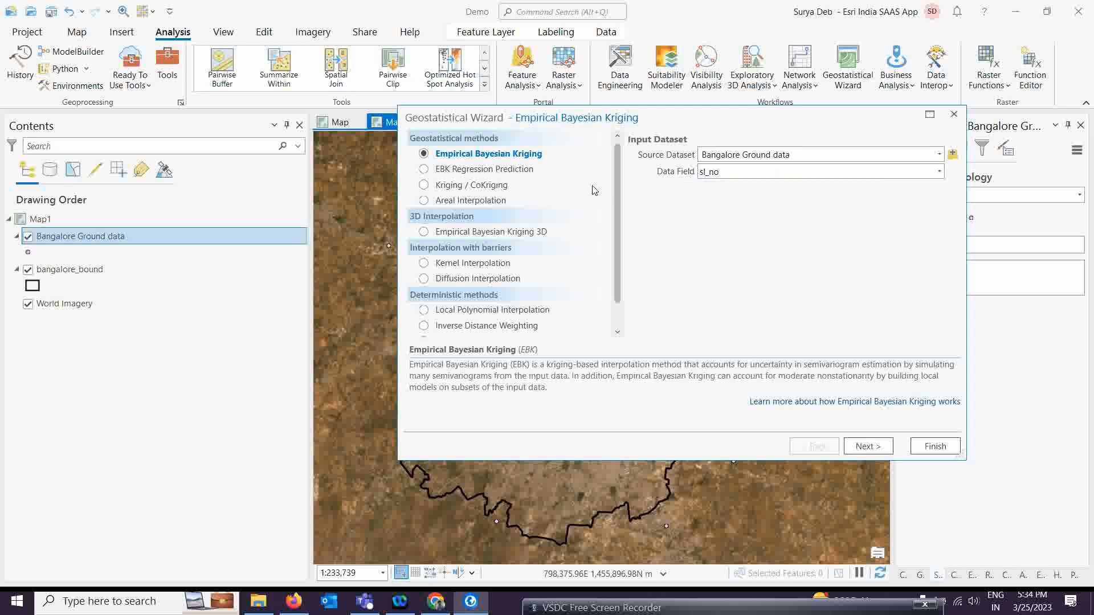
left_click_drag(683, 119, 678, 117)
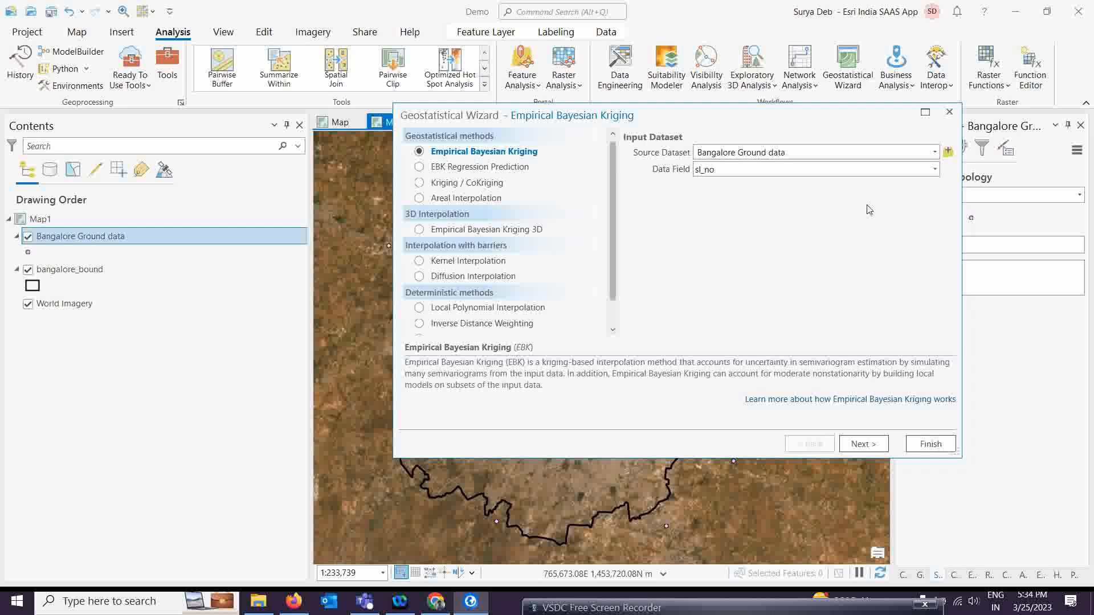
- Review the descriptions and inputs of the Kriging / CoKriging, Inverse Distance Weighting and Local Polynomial Interpolation methods
left_click(420, 183)
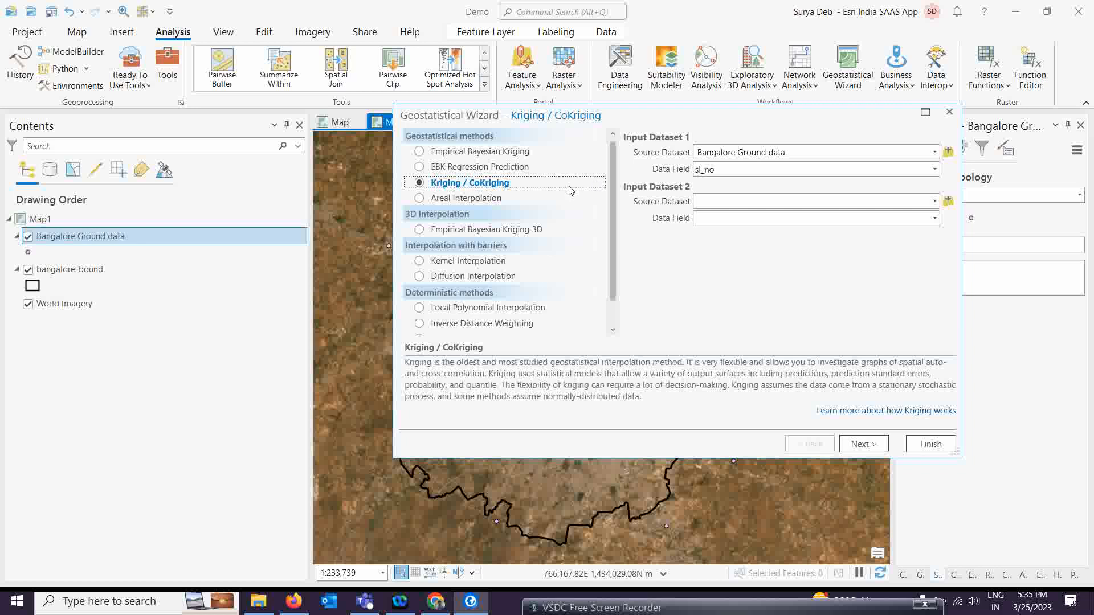
left_click_drag(612, 233, 614, 254)
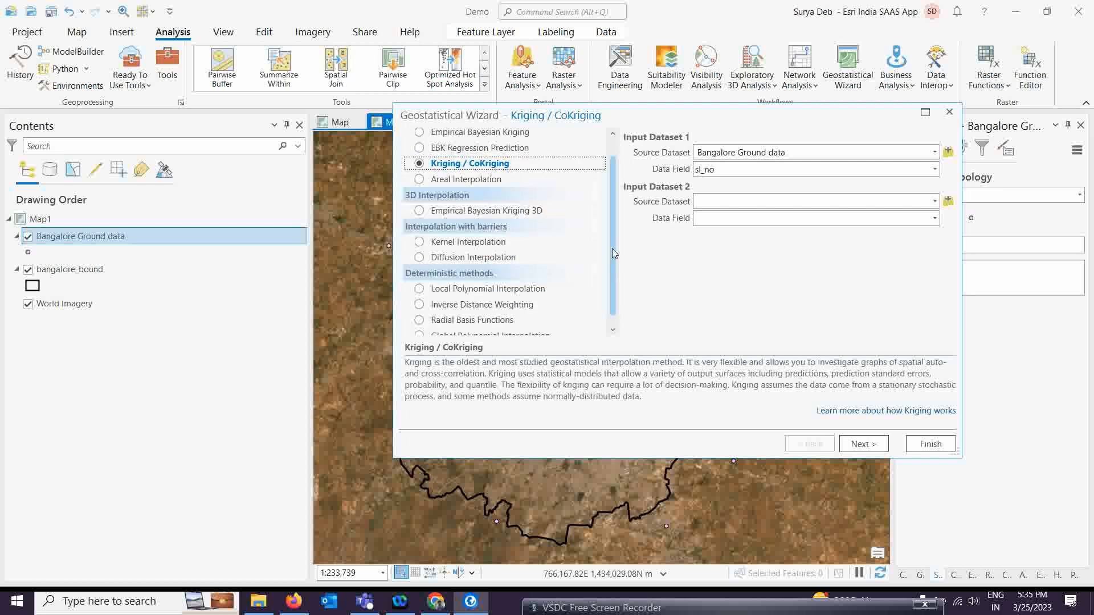
left_click(421, 307)
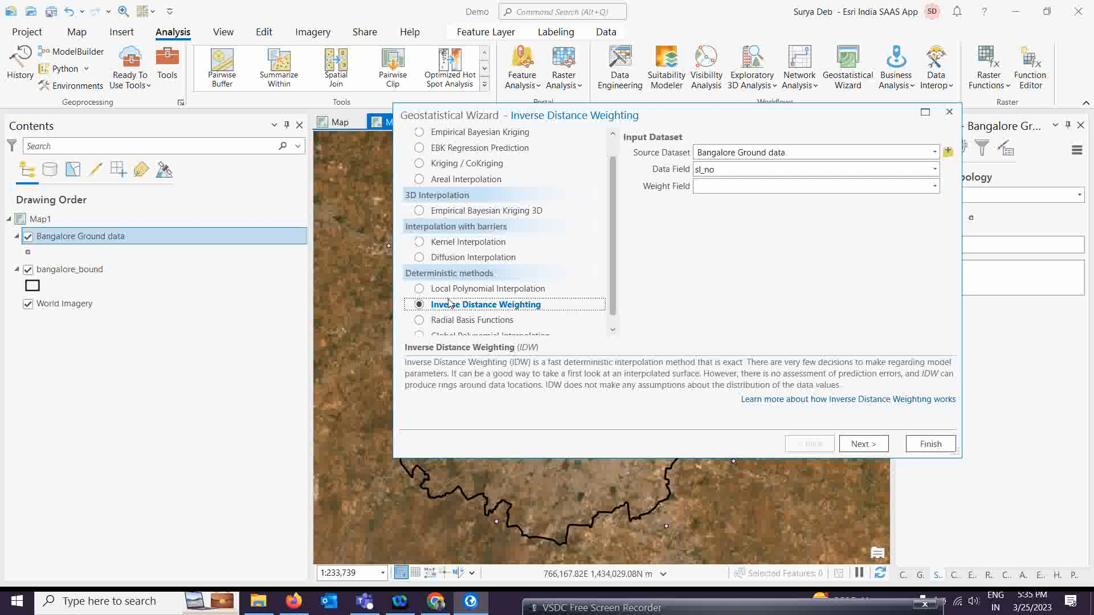
scroll(453, 308, "down", 1)
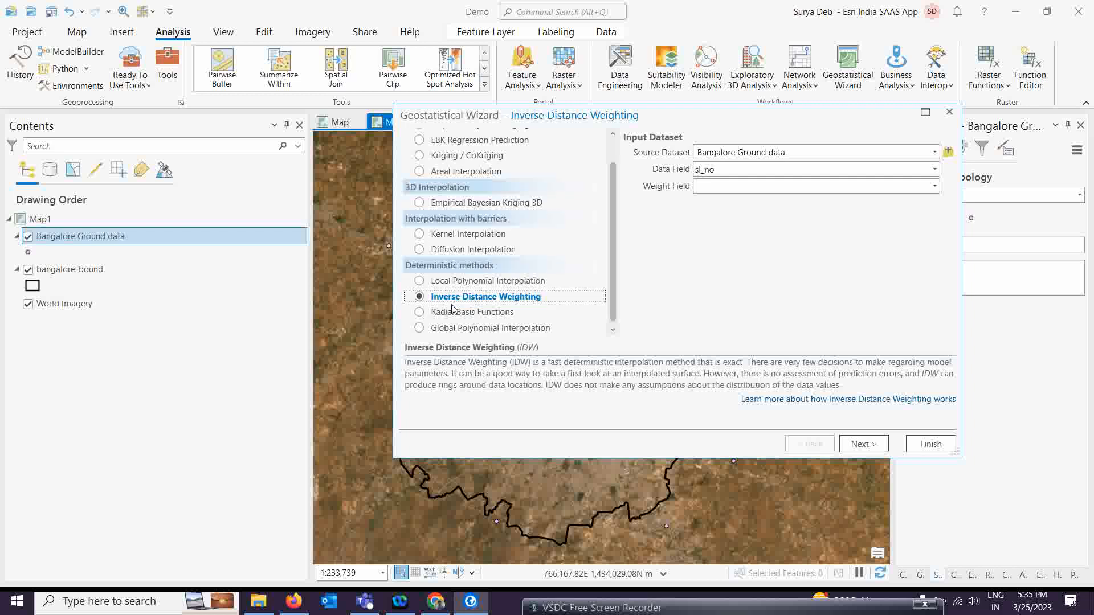
left_click(417, 281)
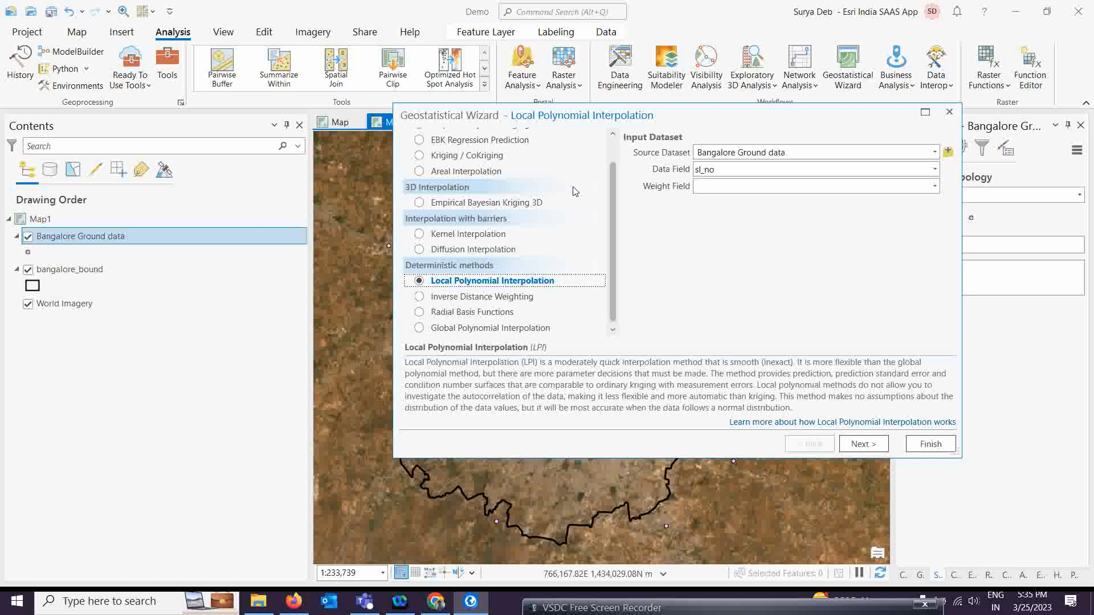
left_click_drag(614, 173, 613, 154)
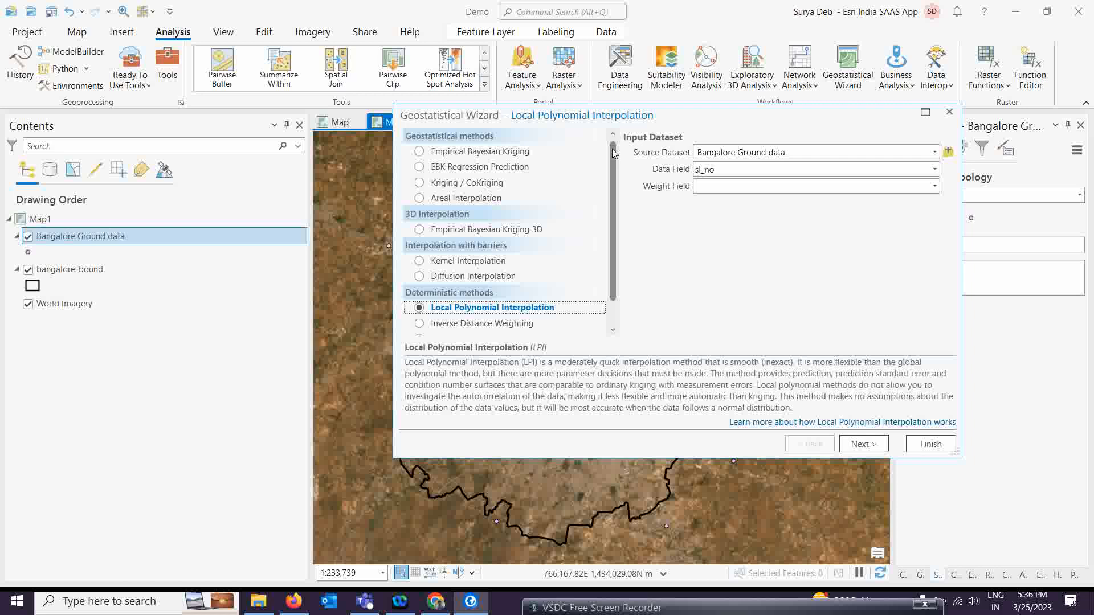
left_click_drag(731, 123, 708, 124)
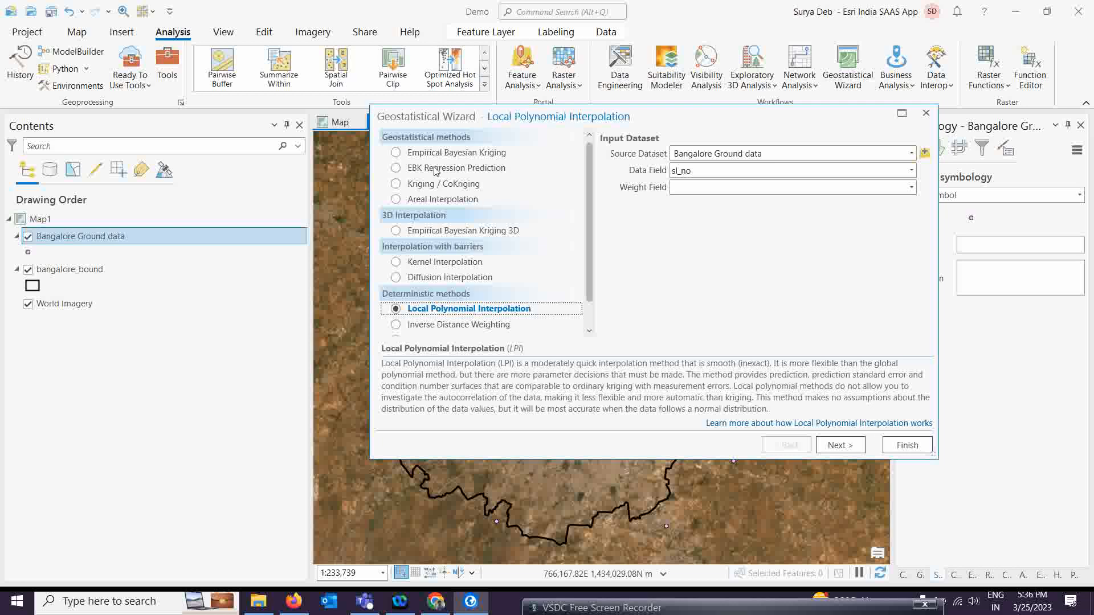
- Choose the Kriging / CoKriging method and set tem3 as the data field for Bangalore Ground data
left_click(396, 186)
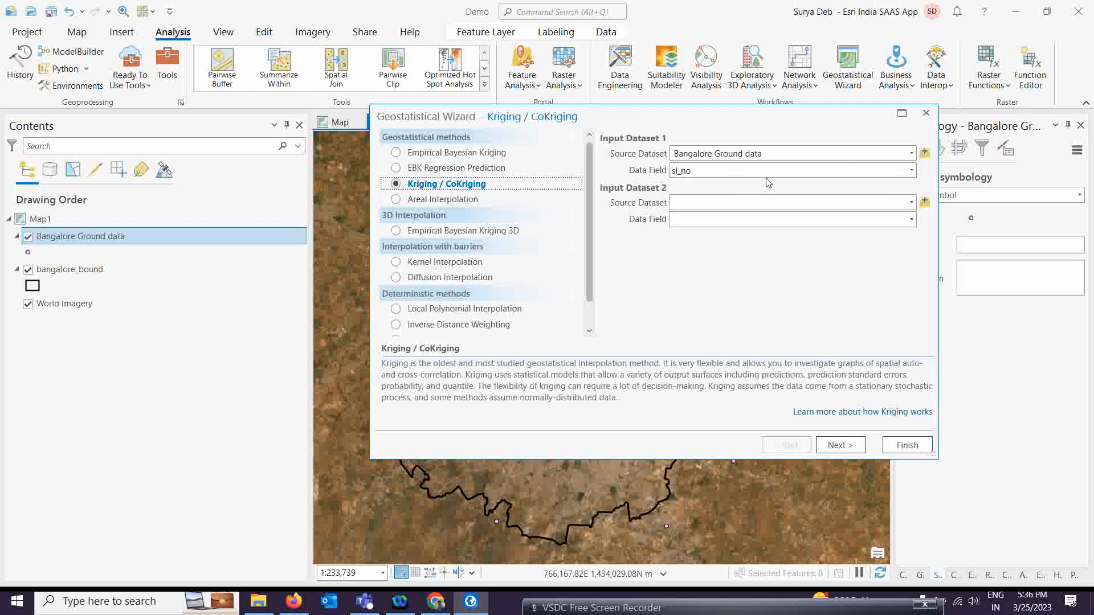
left_click(911, 170)
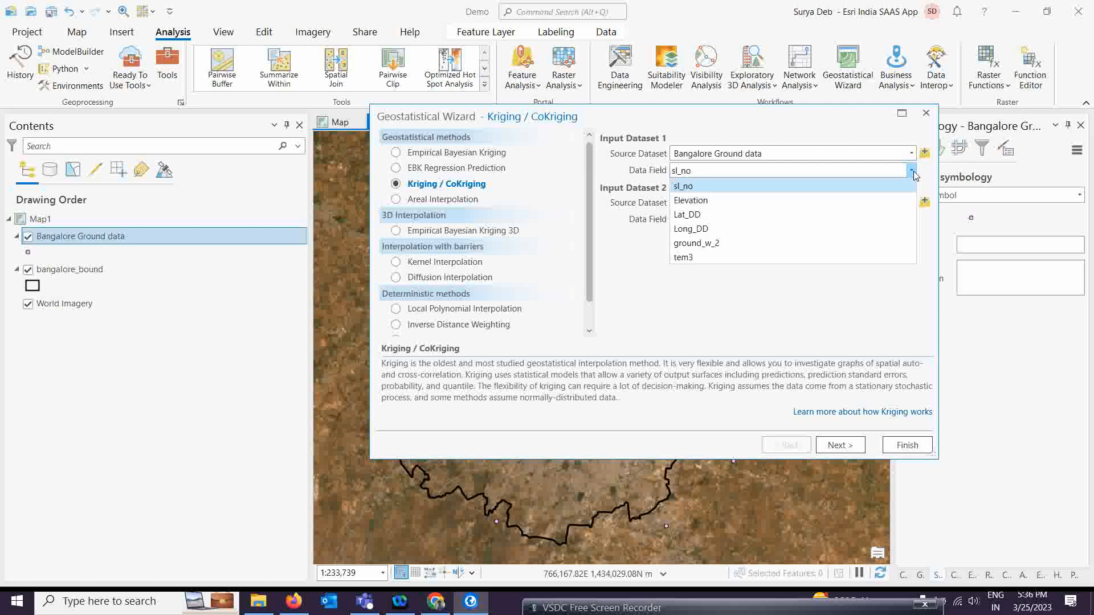
left_click(687, 257)
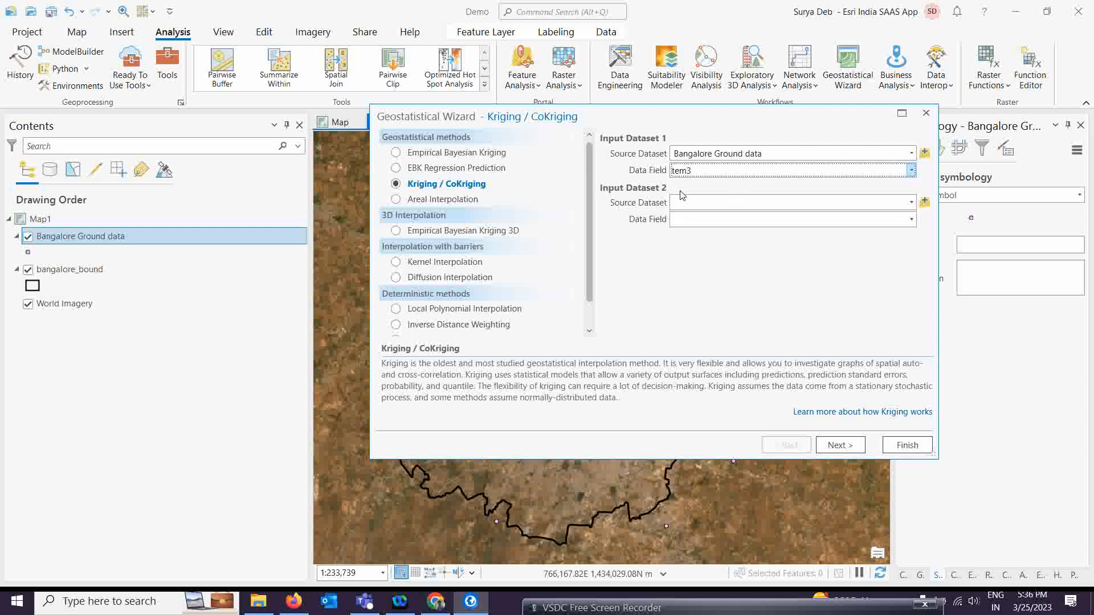
left_click_drag(704, 117, 649, 117)
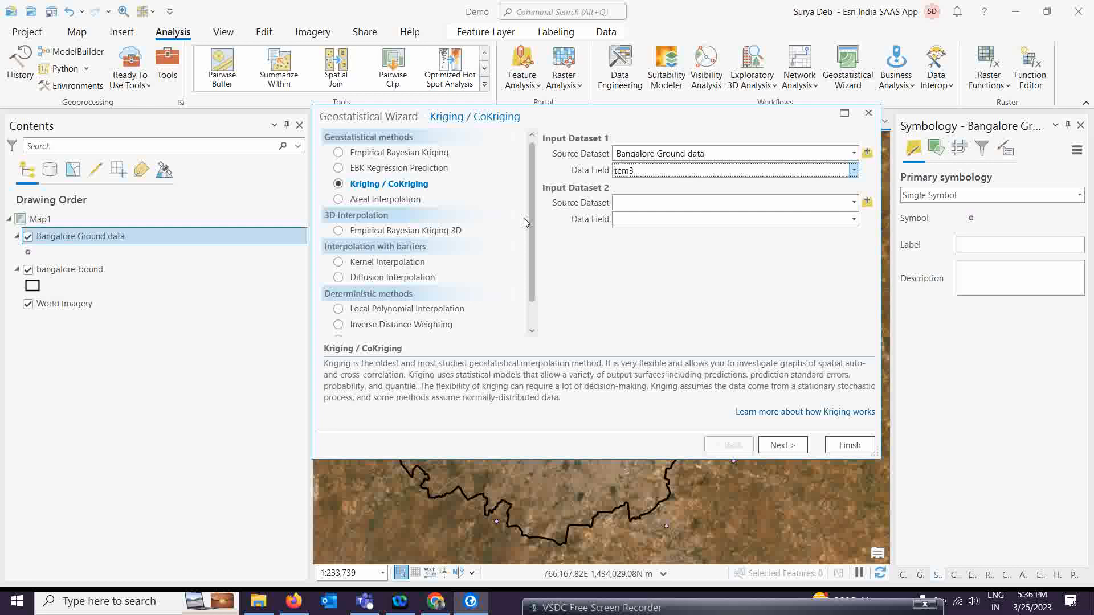
- Use the mean for coincident points and keep Simple Kriging Prediction with the Normal Score transformation
left_click(786, 446)
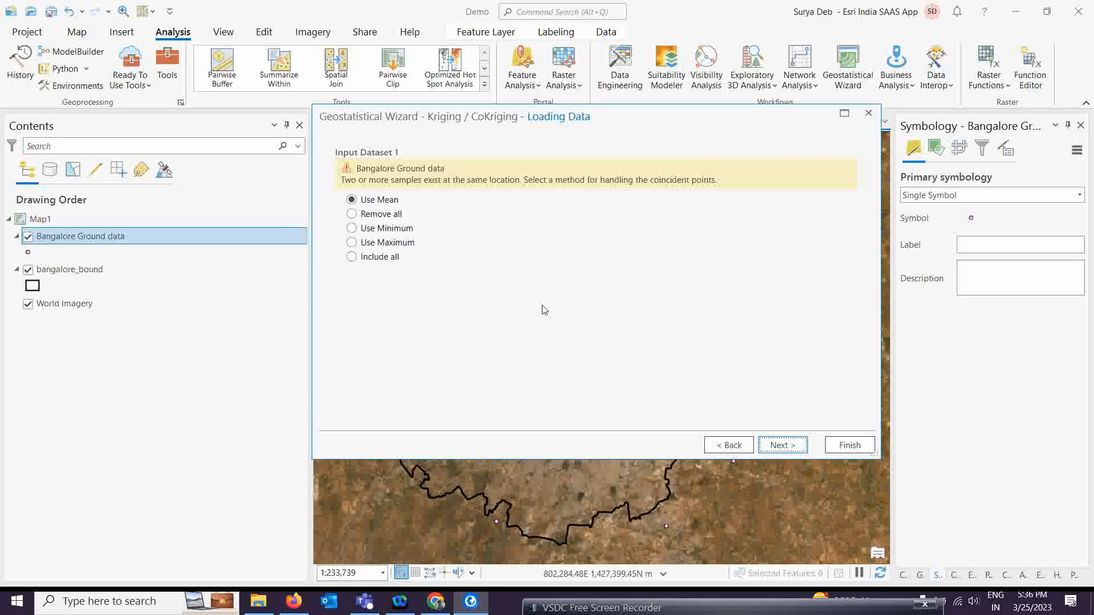
left_click(782, 445)
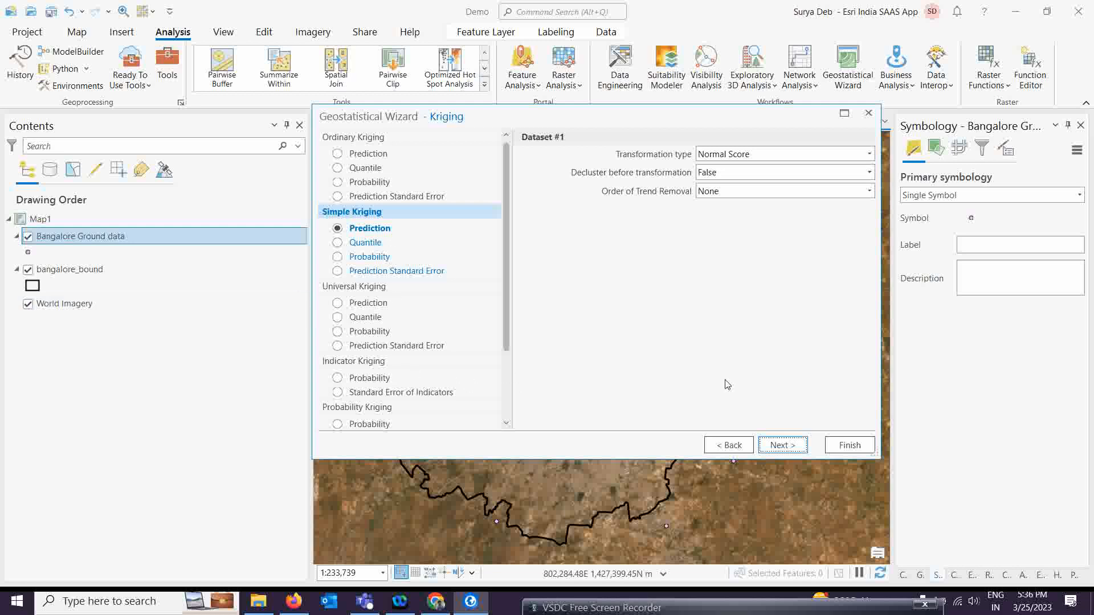
left_click(788, 448)
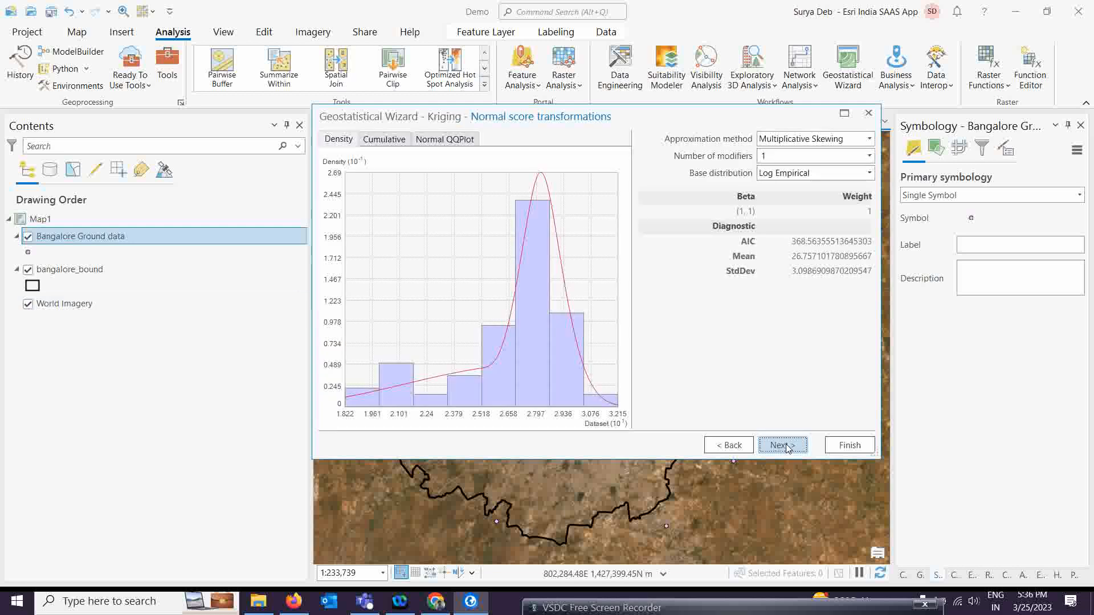
- Accept the default transformation, covariance model and search neighborhood settings, and generate the kriging prediction layer
left_click(782, 447)
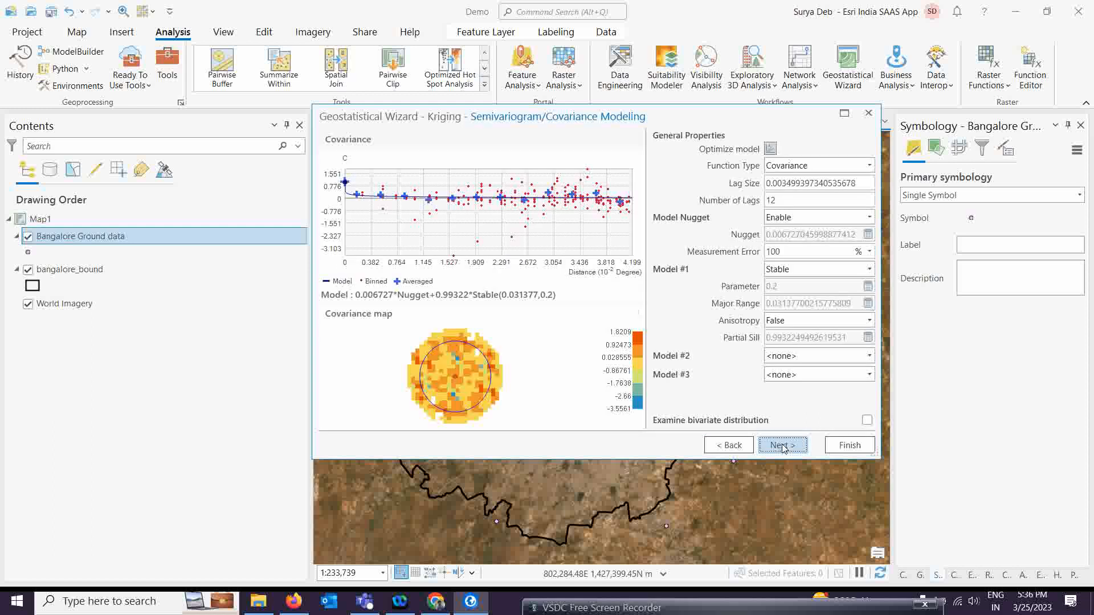
left_click(783, 447)
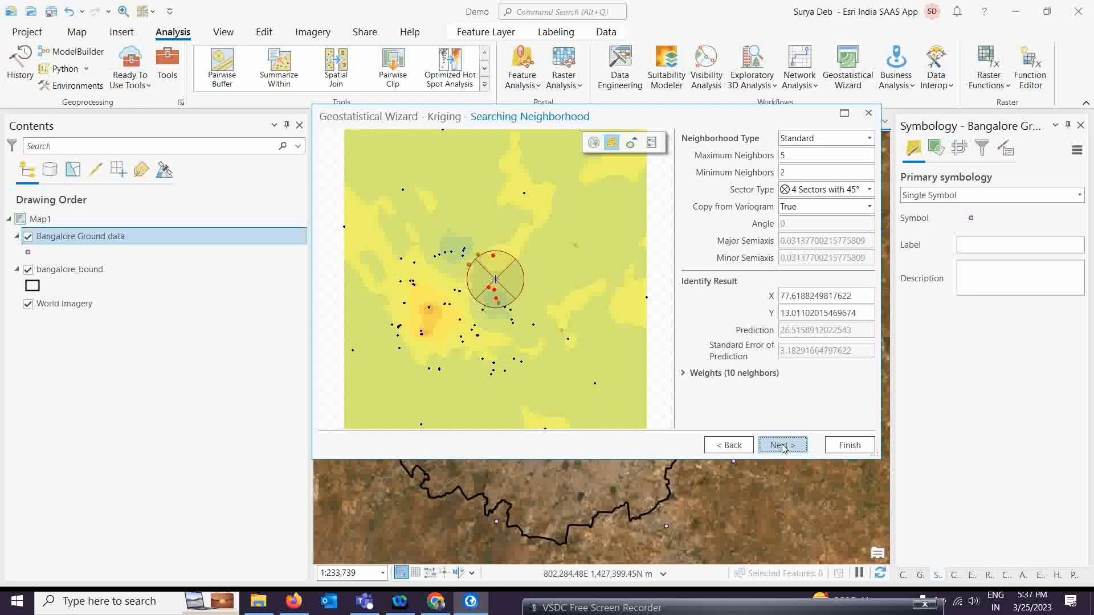
left_click(783, 448)
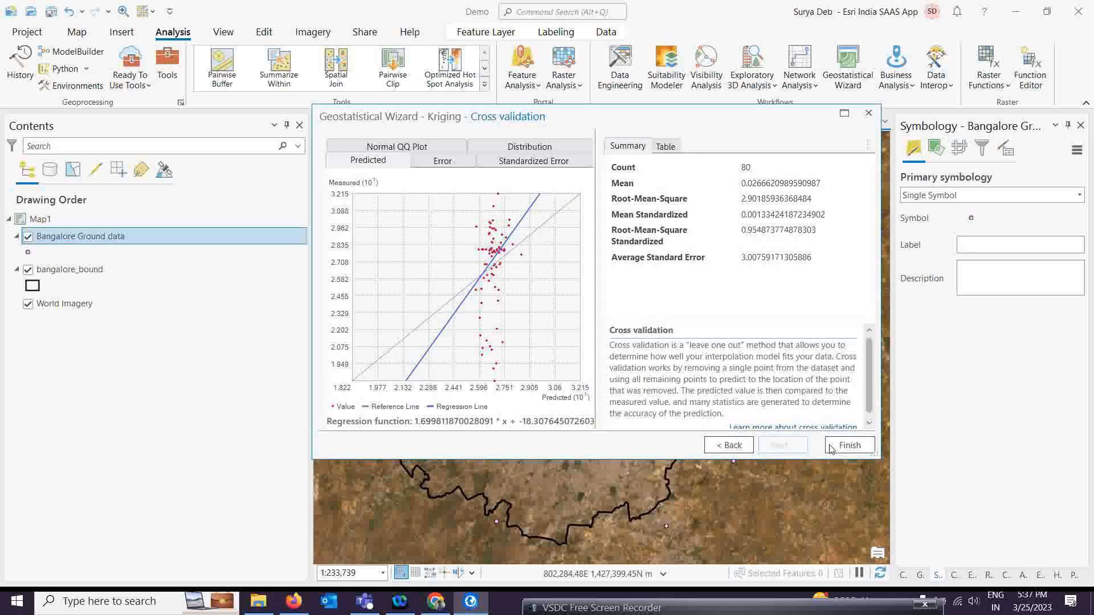
left_click(850, 447)
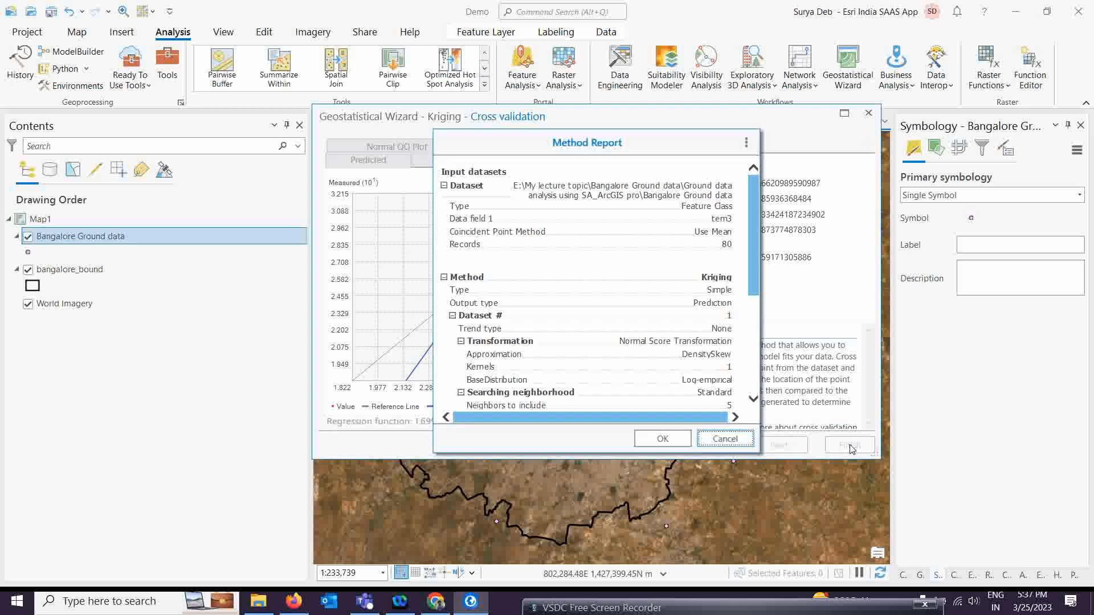
left_click(664, 440)
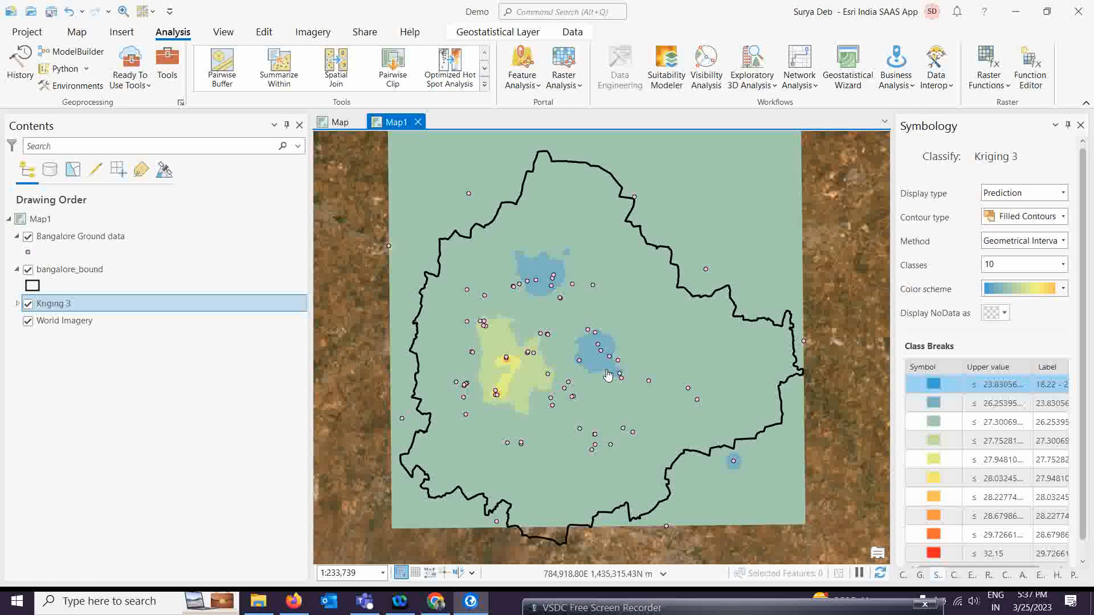
- Hide the kriging layer and reopen the Geostatistical Wizard for the Bangalore Ground data layer
left_click(27, 305)
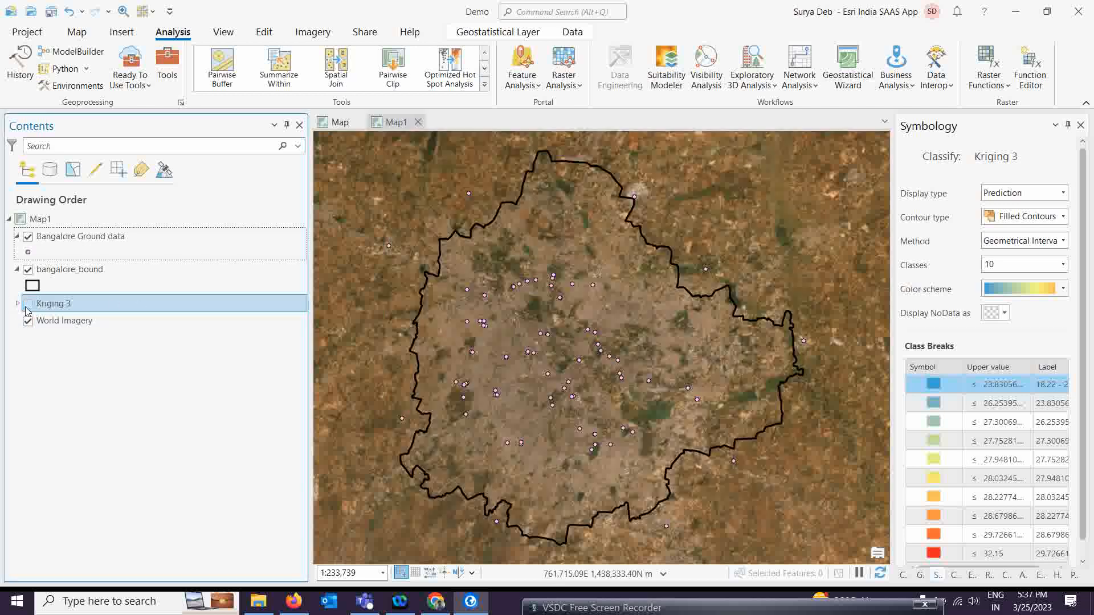
left_click(100, 240)
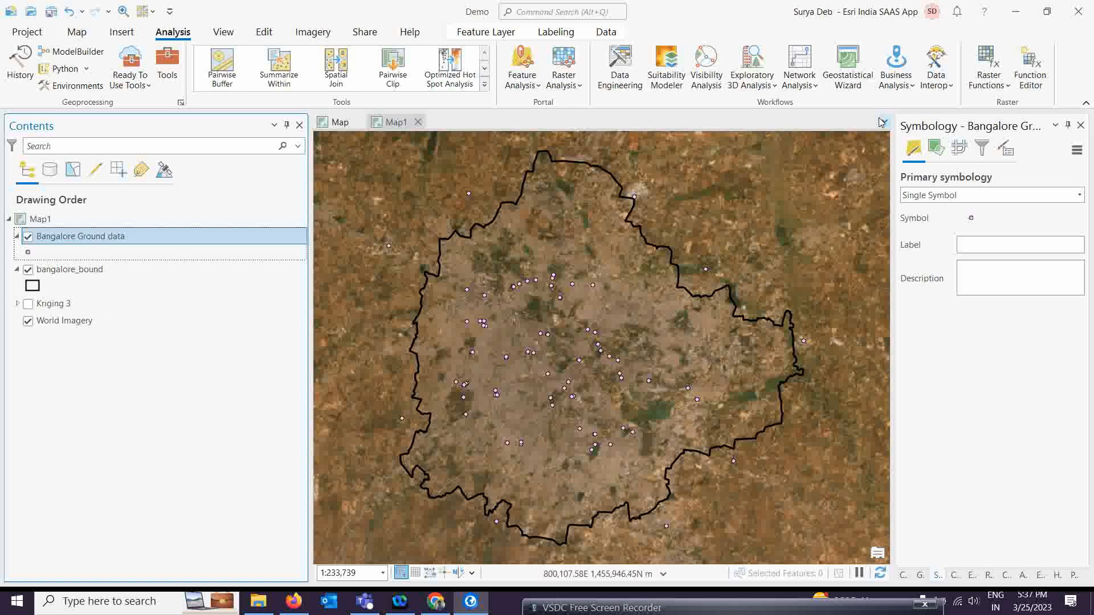
left_click(853, 84)
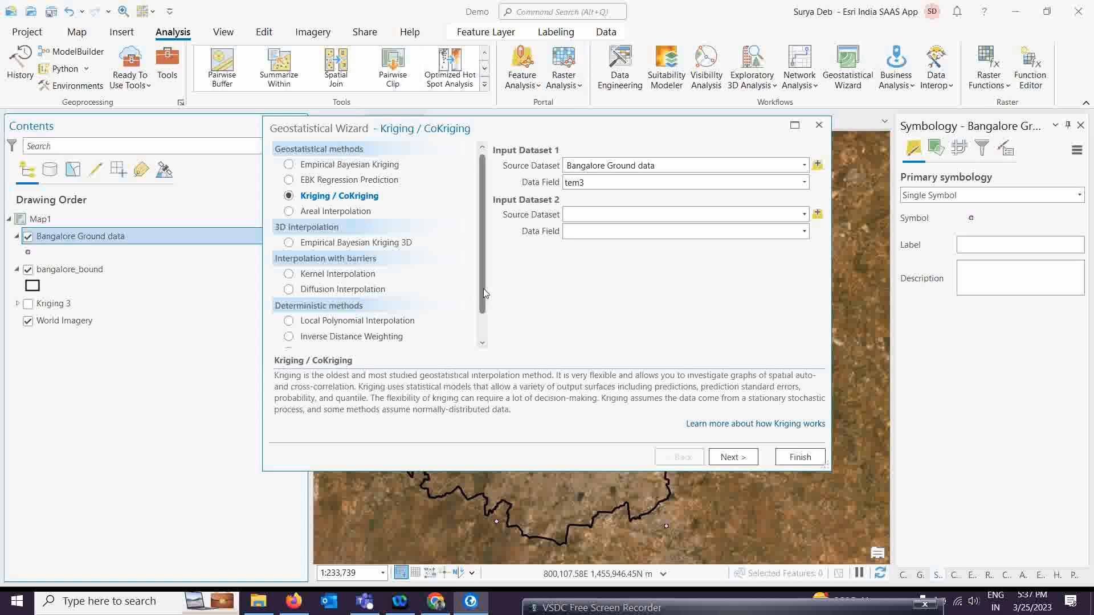
- Choose the Inverse Distance Weighting method for Bangalore Ground data and set tem3 as the weight field
left_click_drag(483, 289, 483, 313)
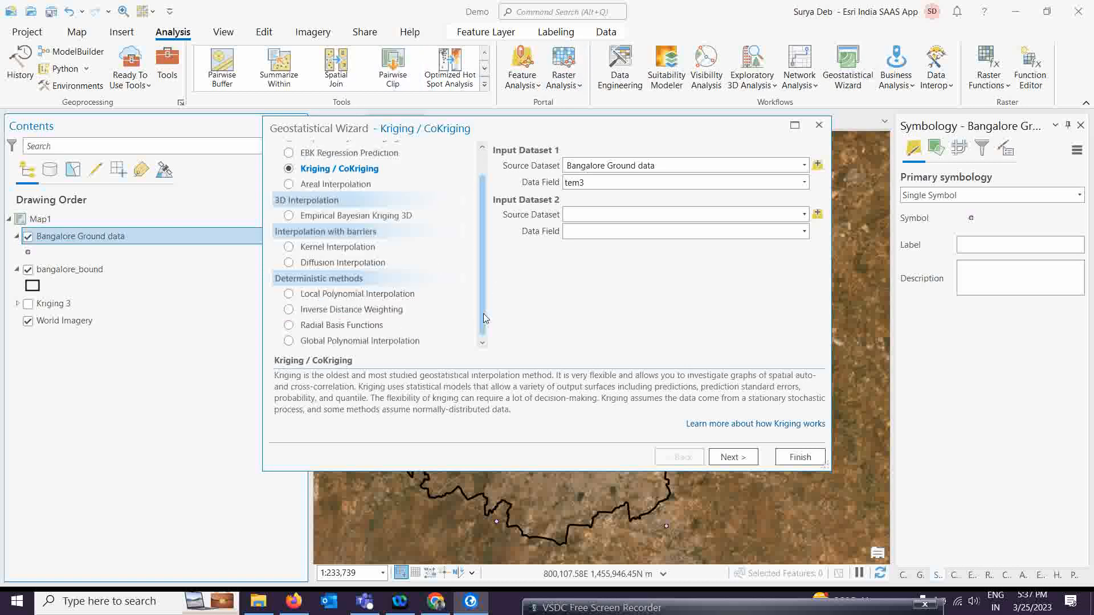
left_click(290, 312)
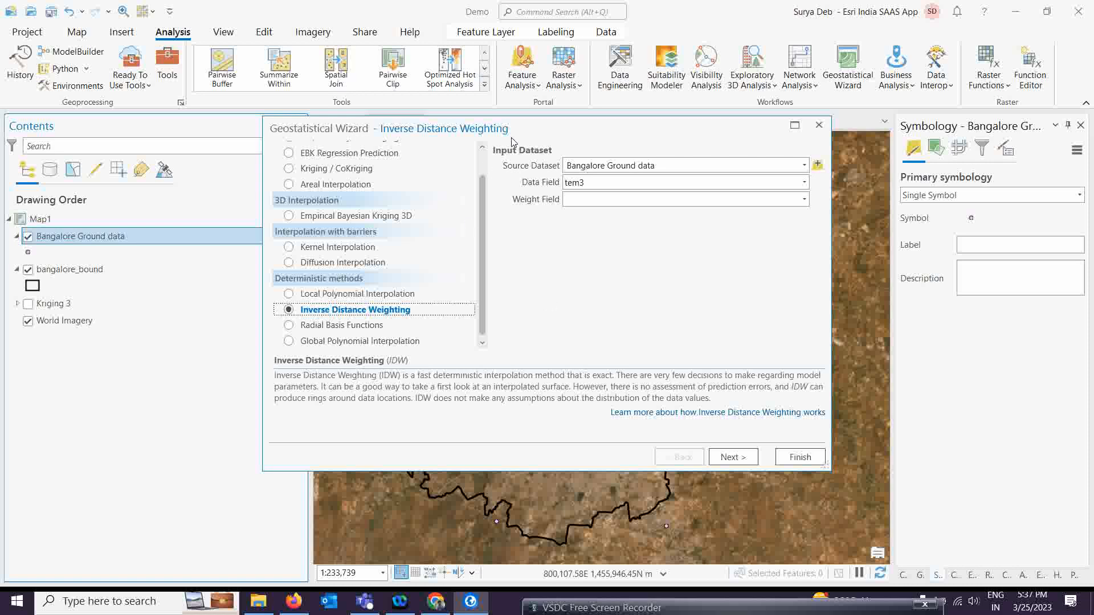
left_click_drag(532, 131, 533, 163)
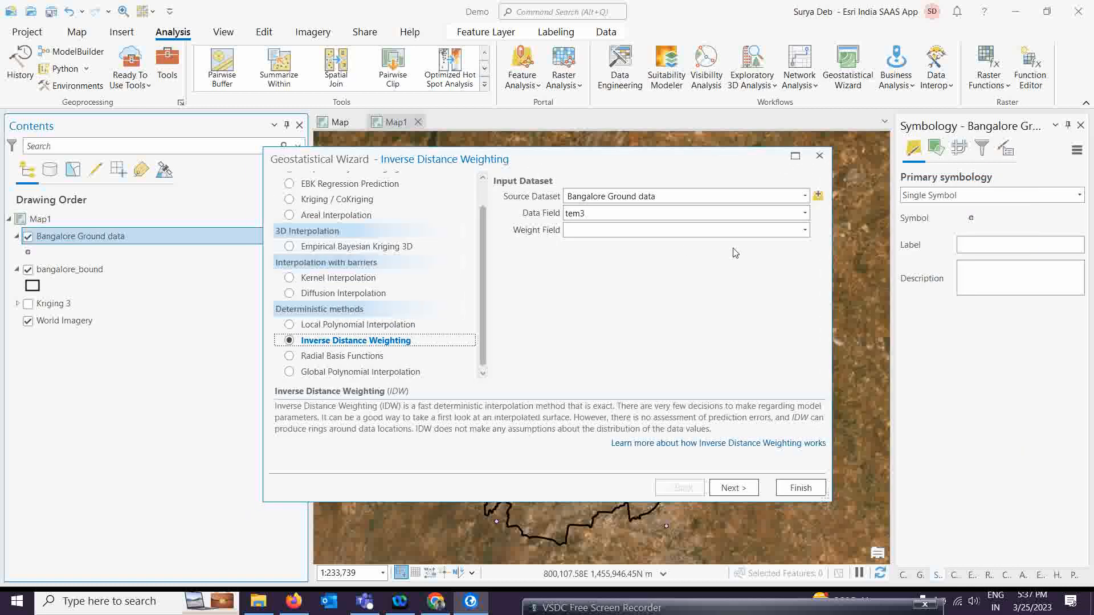
left_click(804, 231)
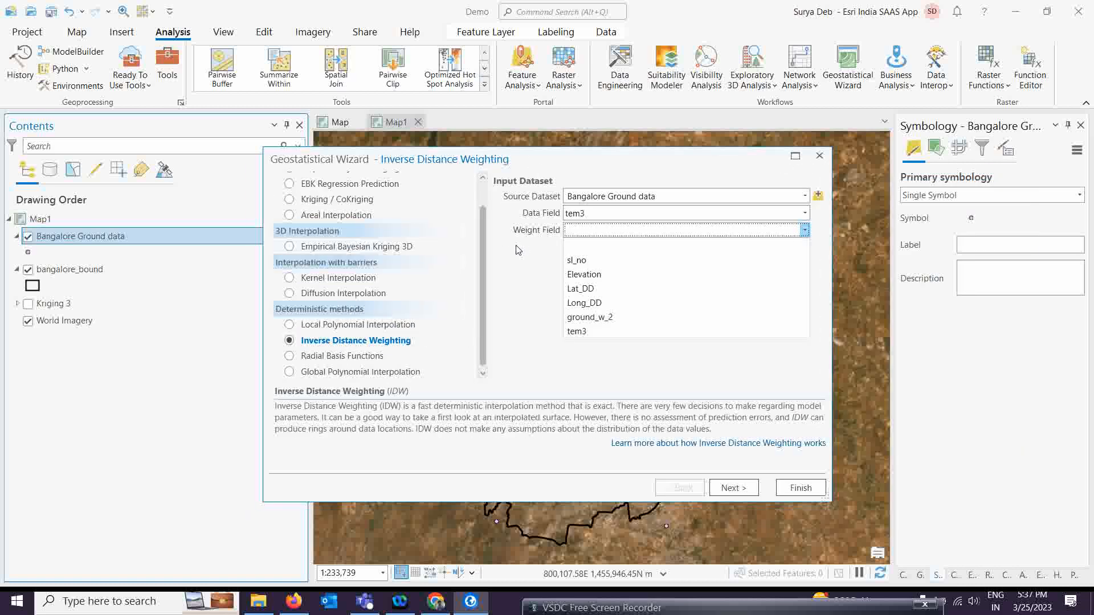
left_click(578, 332)
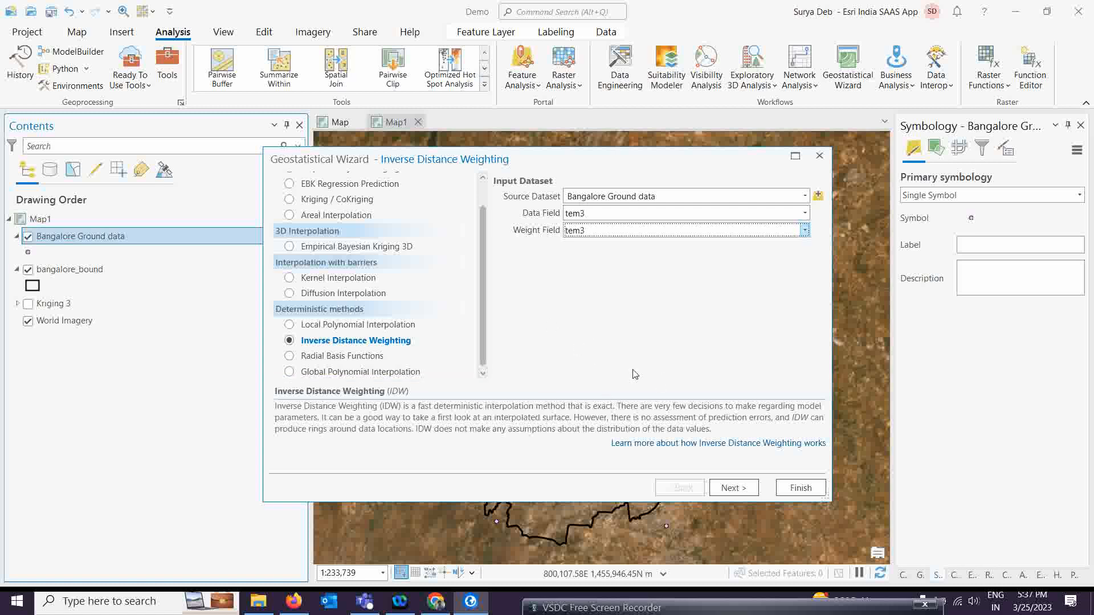
- Use the mean for coincident points and accept the default power of 2 with the Standard search neighborhood
left_click(742, 492)
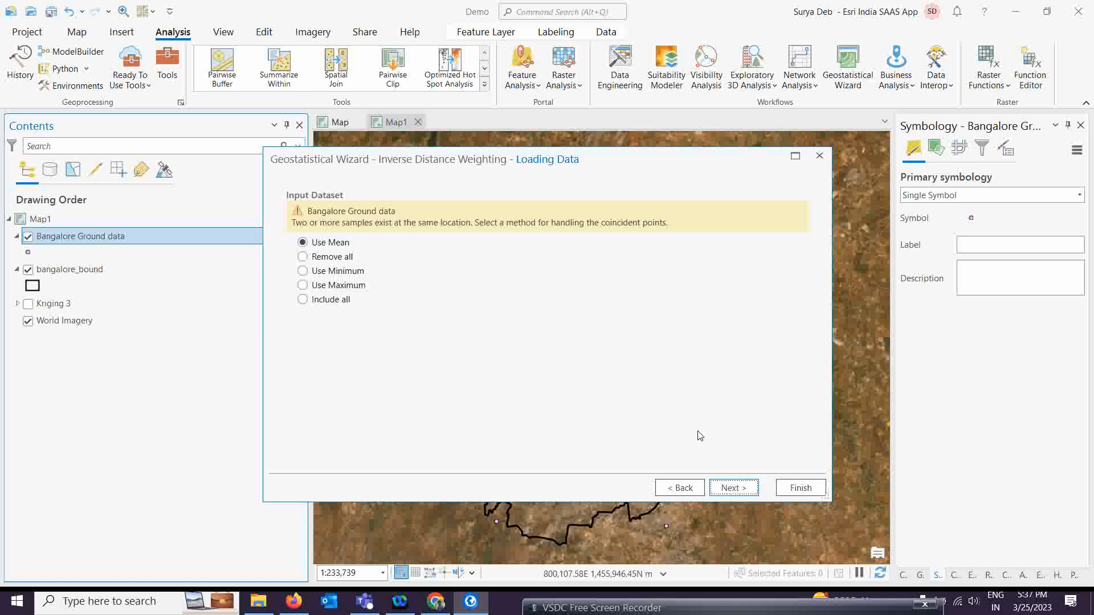
left_click(733, 490)
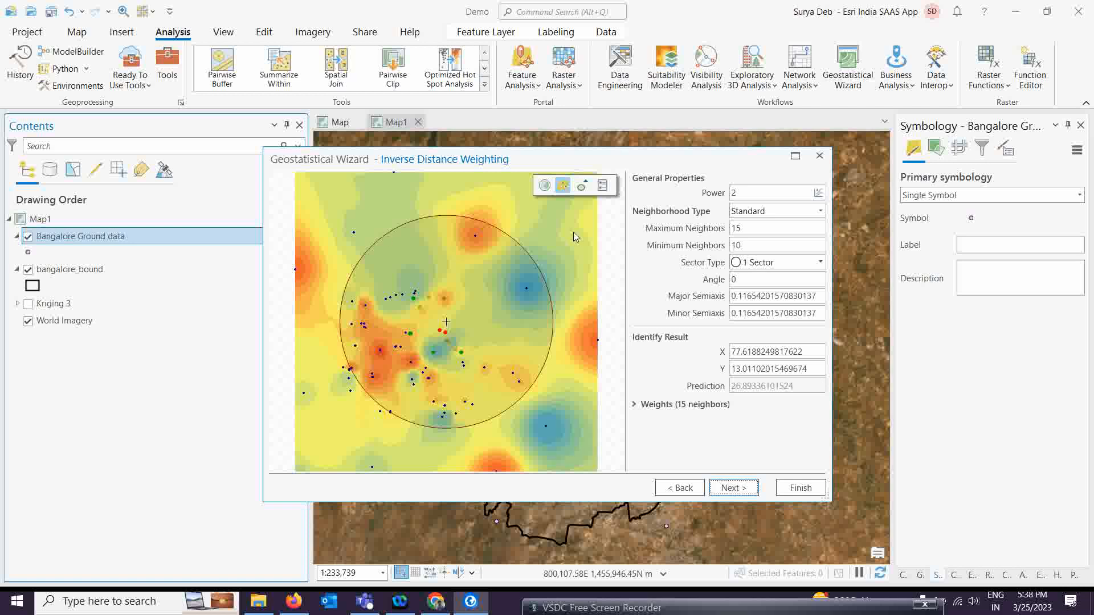
left_click(736, 491)
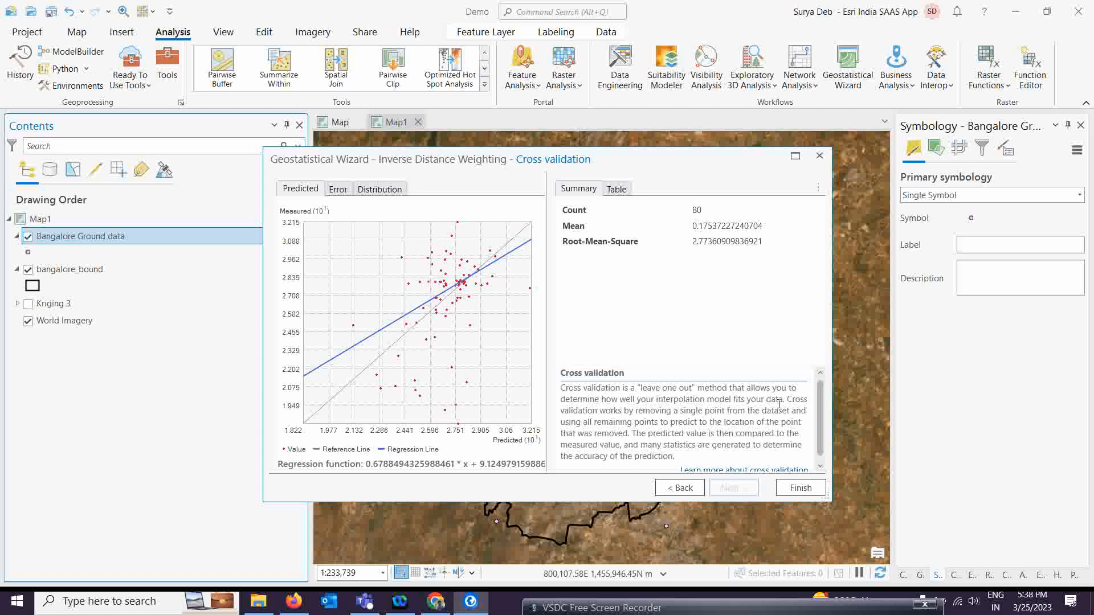
- Review the error, distribution and predicted cross-validation plots and generate the Inverse Distance Weighting layer
scroll(778, 405, "down", 1)
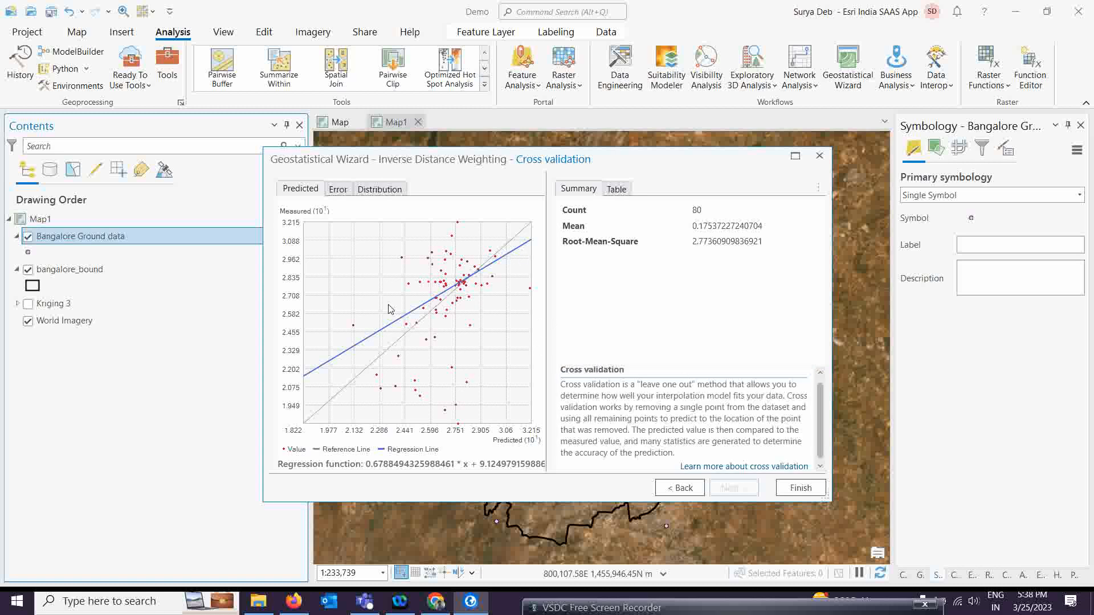
left_click(342, 192)
left_click(361, 192)
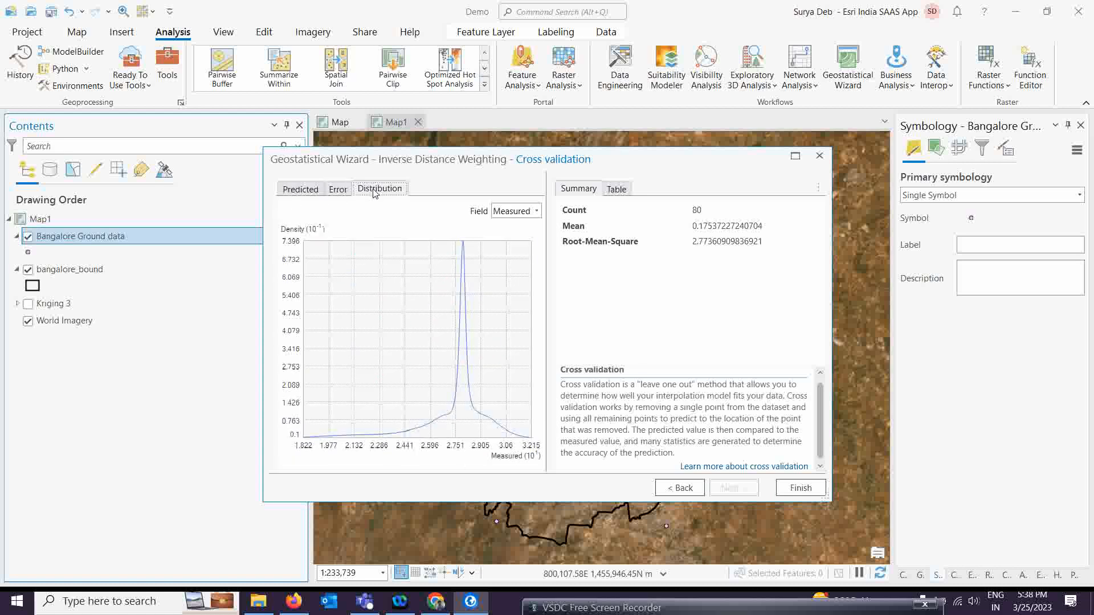
left_click(308, 192)
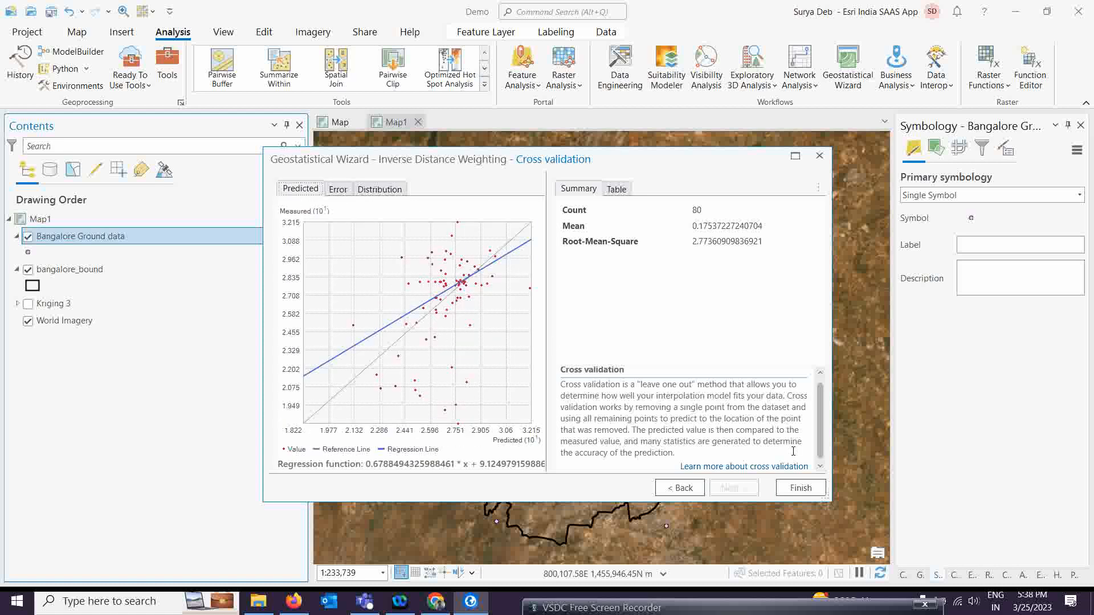
left_click(797, 493)
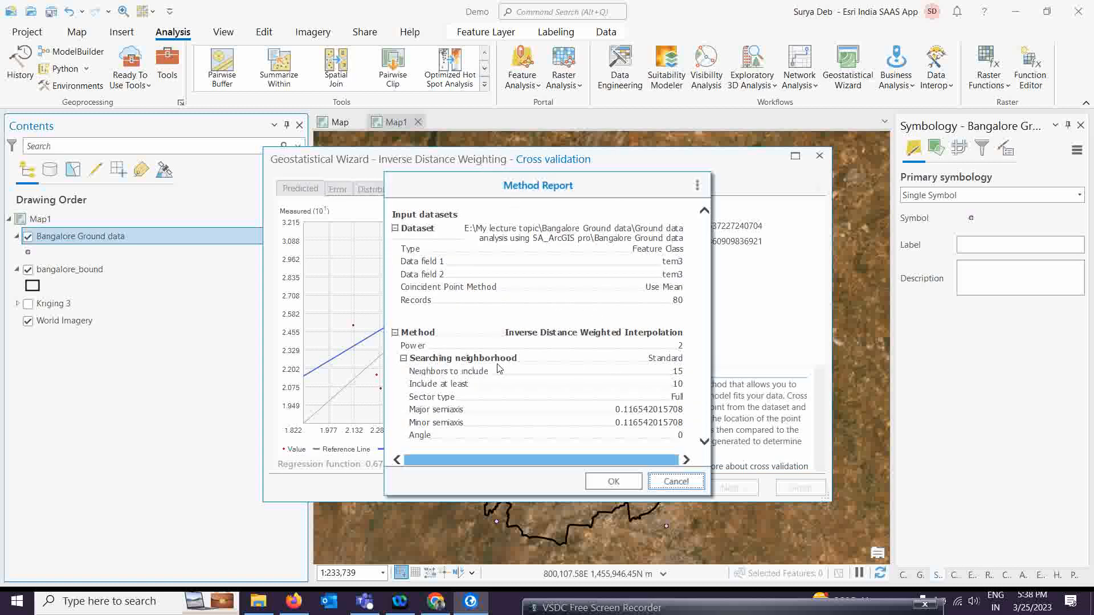
left_click(613, 482)
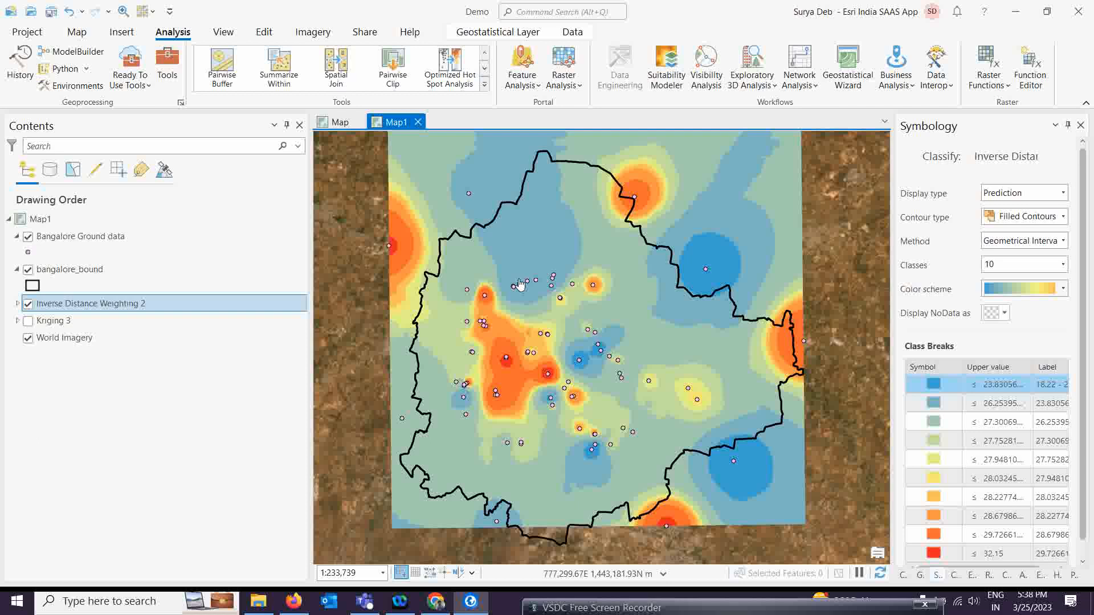
- Compare the Inverse Distance Weighting and kriging surfaces by toggling their visibility, and leave both layers hidden
left_click(28, 306)
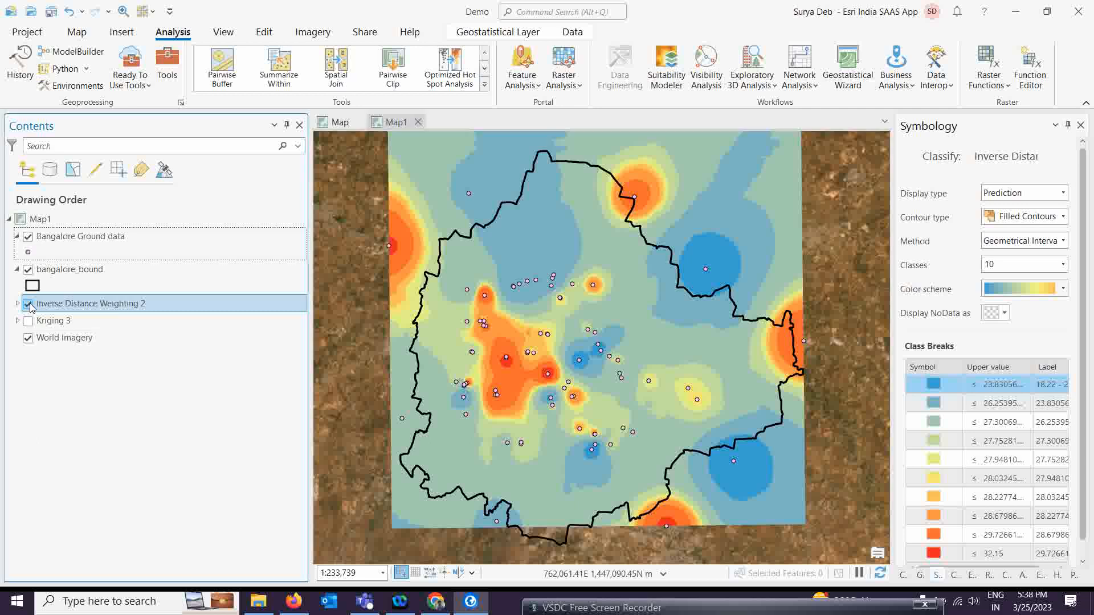
left_click(29, 305)
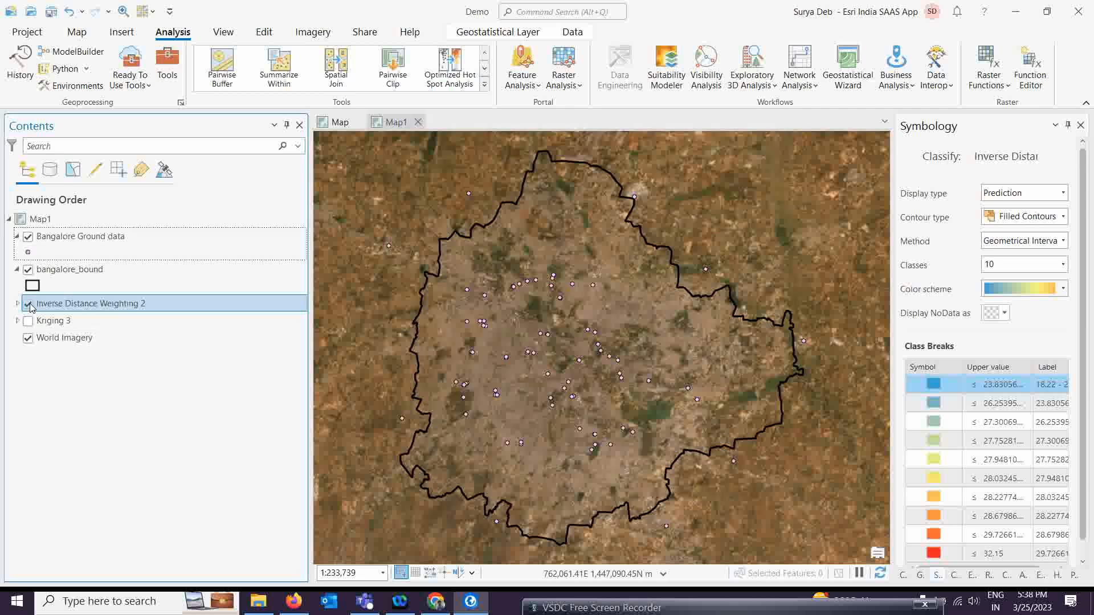
left_click(28, 321)
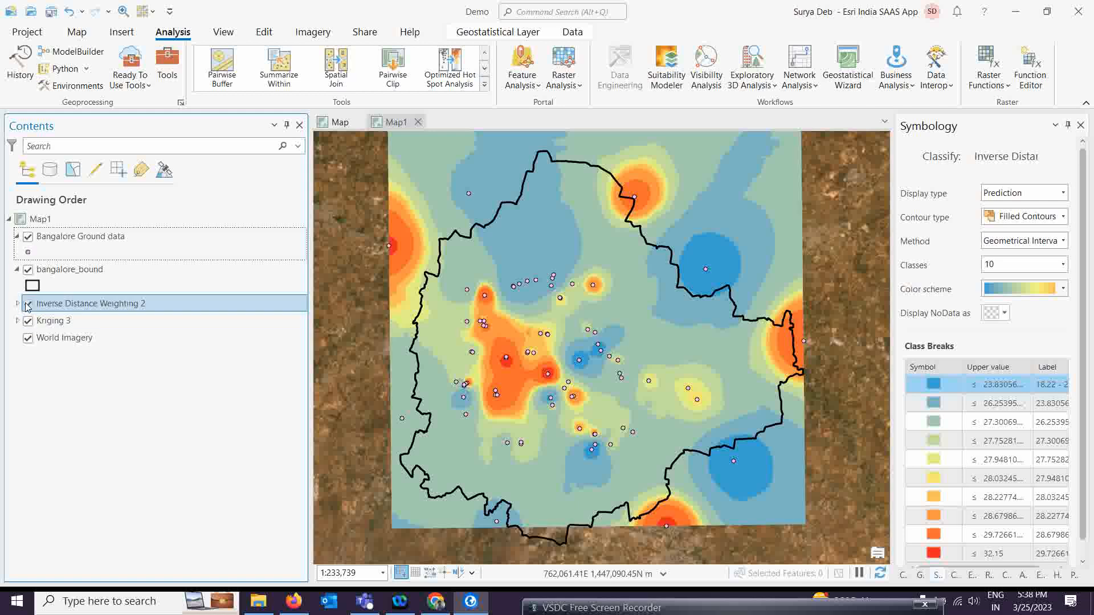
left_click(28, 305)
left_click(28, 303)
left_click(28, 321)
- Reopen the Geostatistical Wizard for the Bangalore Ground data layer
left_click(82, 237)
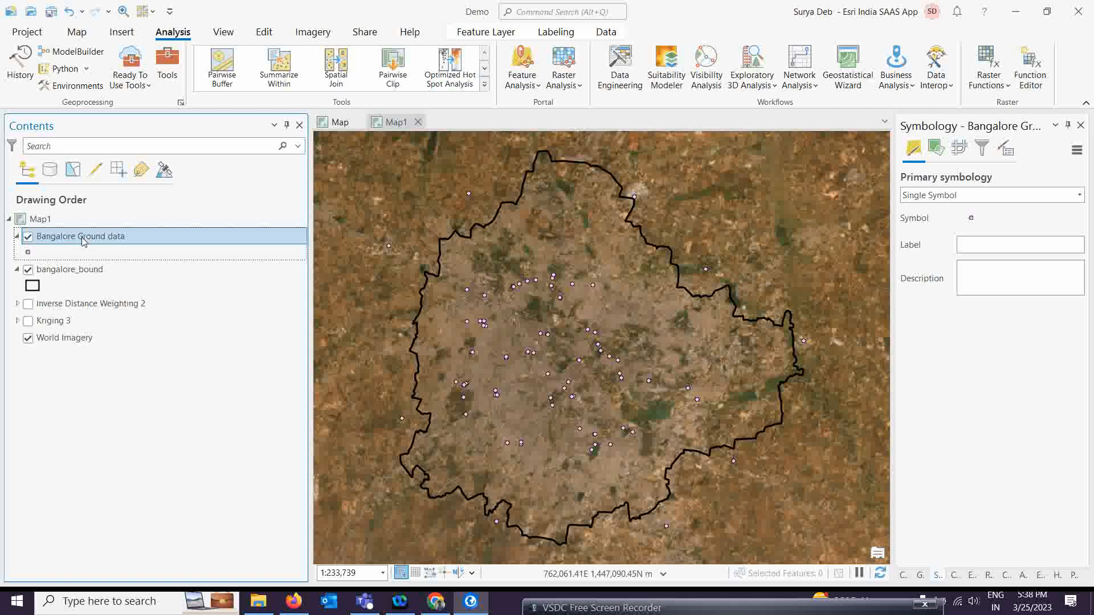
left_click(842, 90)
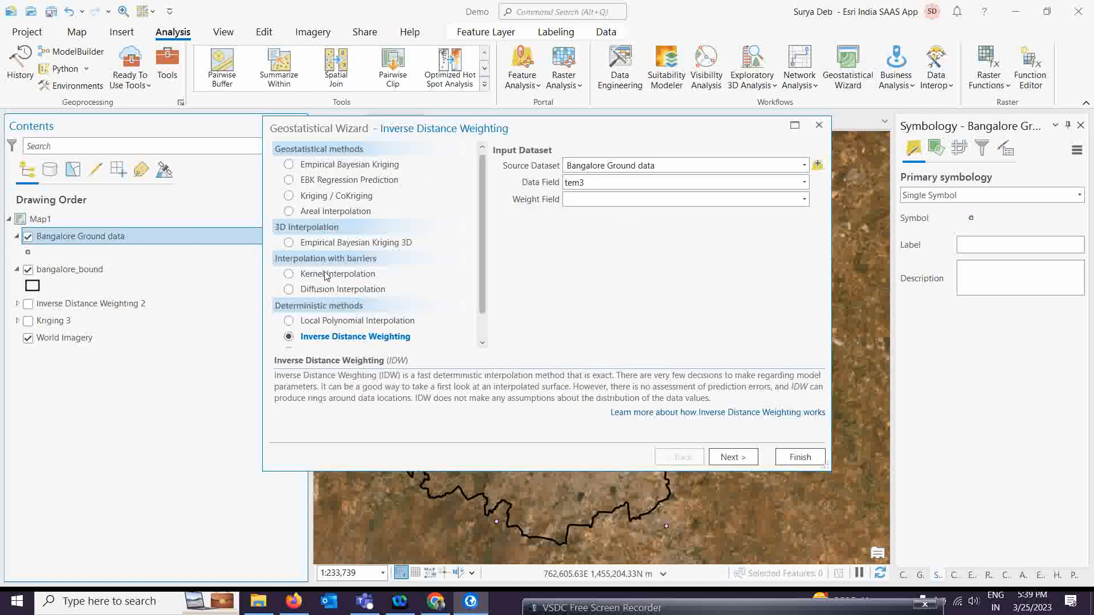
- Try Local Polynomial Interpolation with tem3 as the weight field, and examine its surface preview and default parameters
left_click(289, 322)
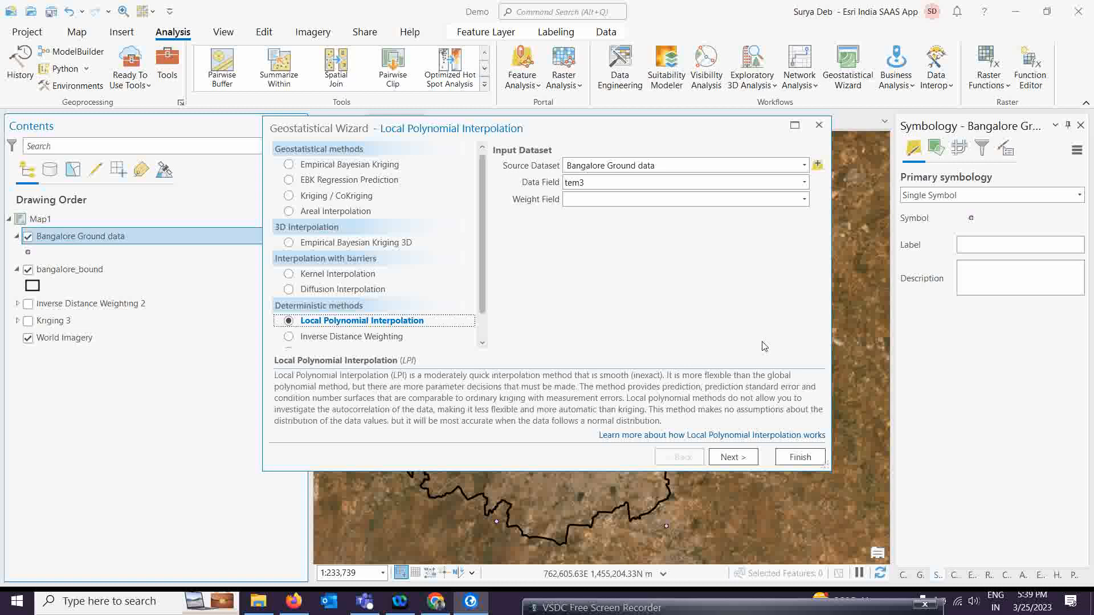
left_click(804, 199)
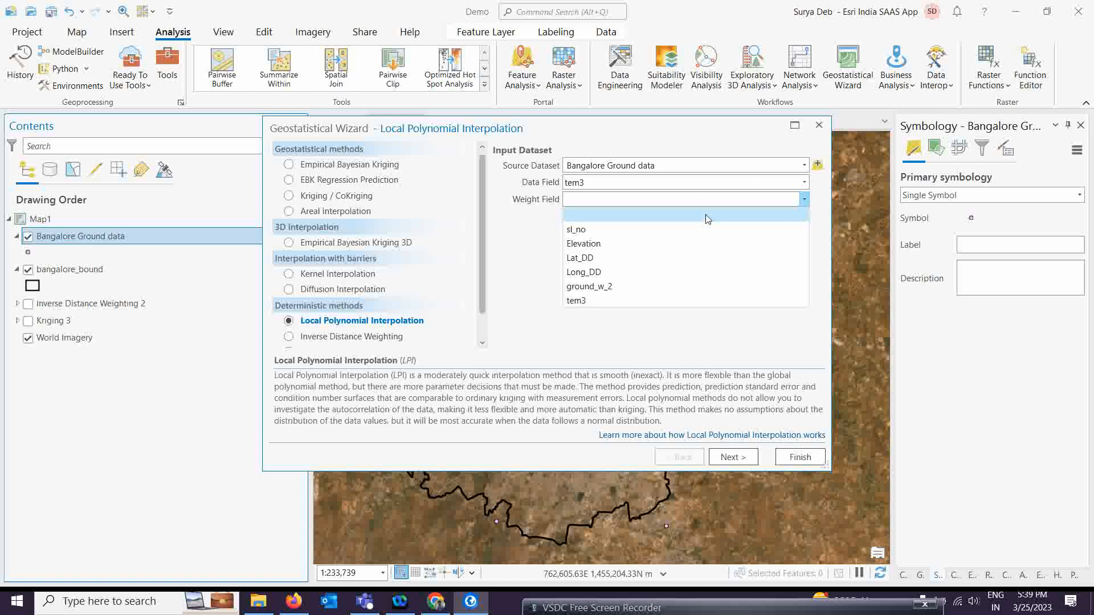
left_click(596, 312)
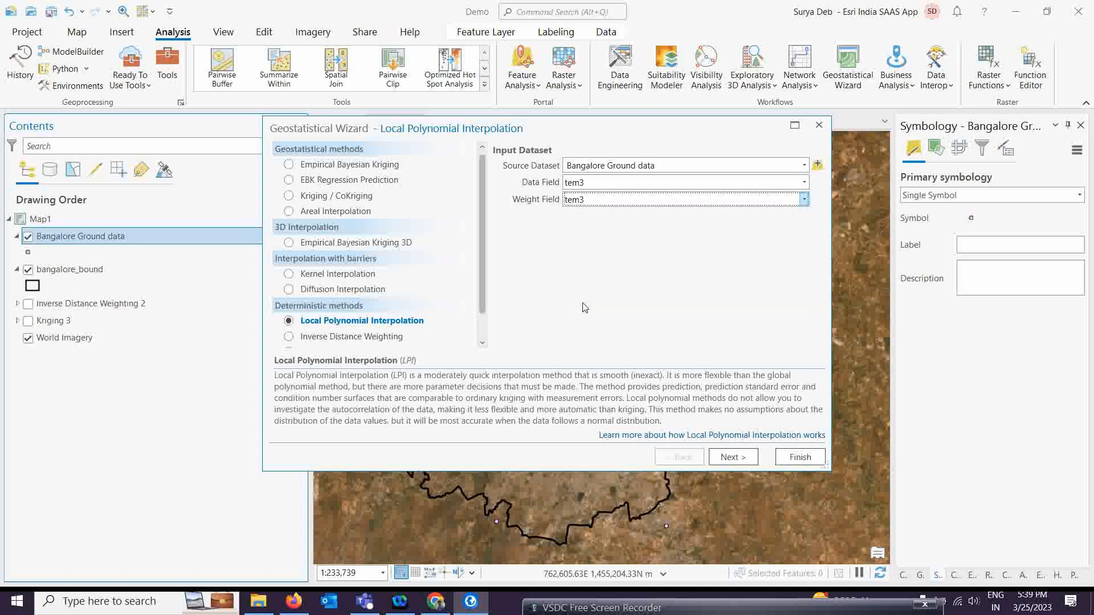
left_click(737, 465)
left_click(740, 463)
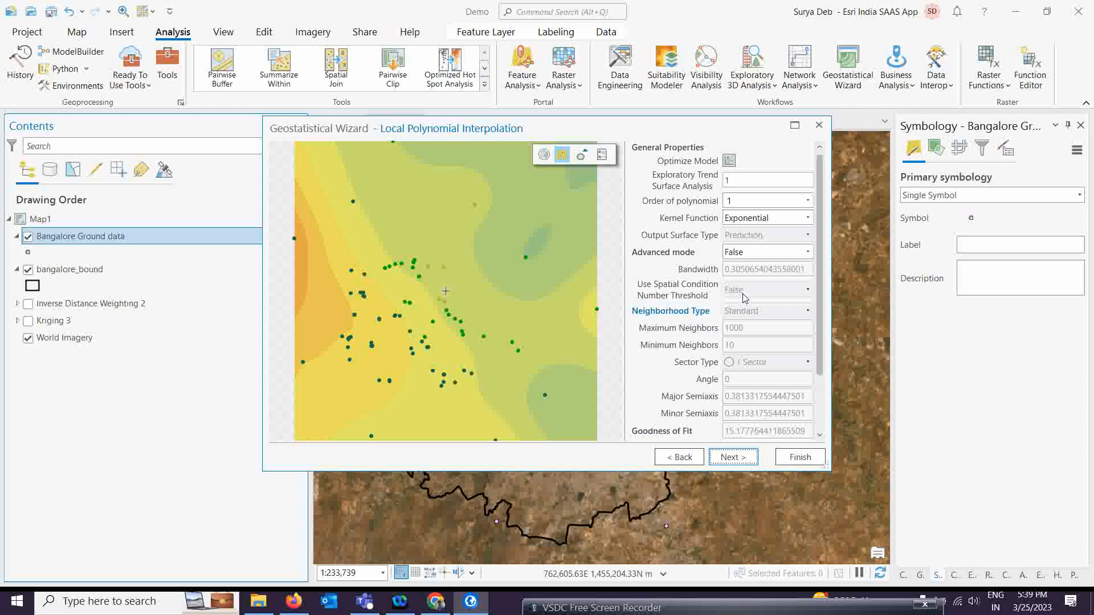
scroll(816, 356, "down", 2)
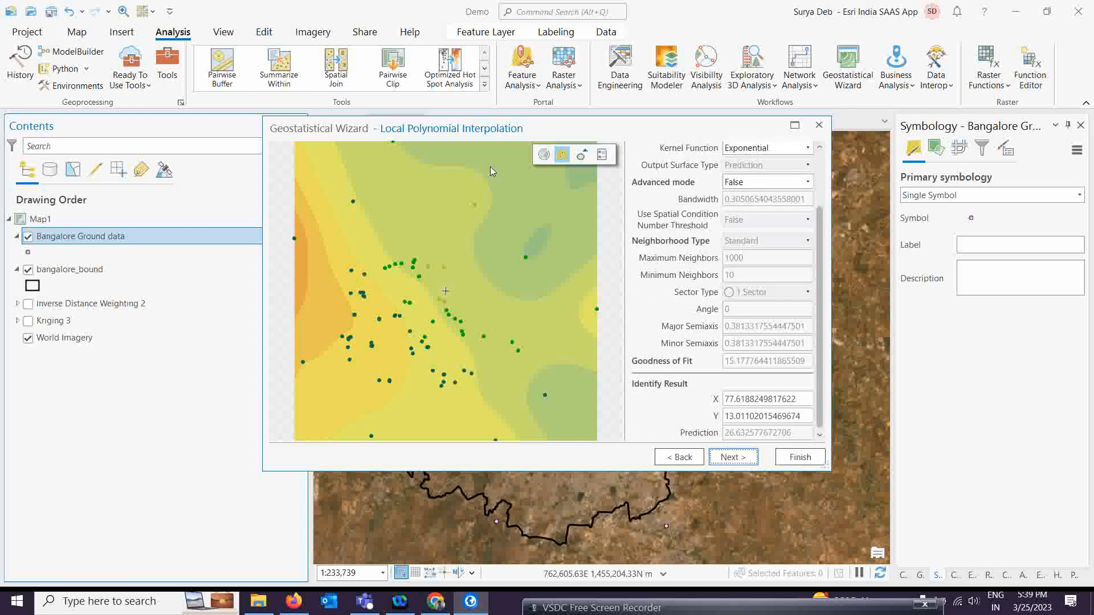
left_click(676, 458)
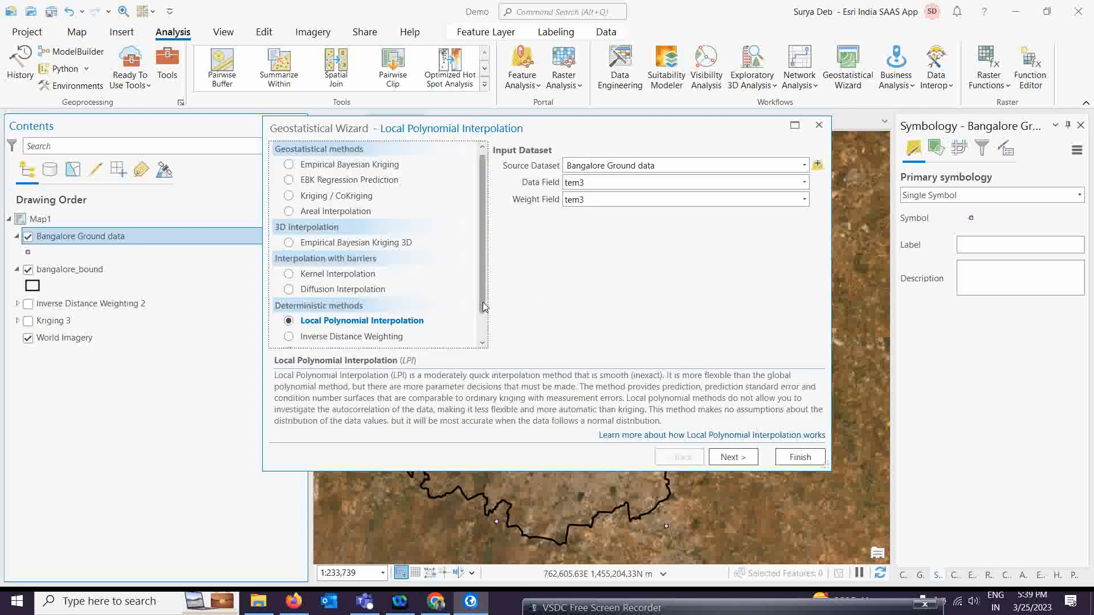
- Choose the Radial Basis Functions method with tem3 as the data field for Bangalore Ground data
scroll(487, 340, "down", 1)
left_click(289, 326)
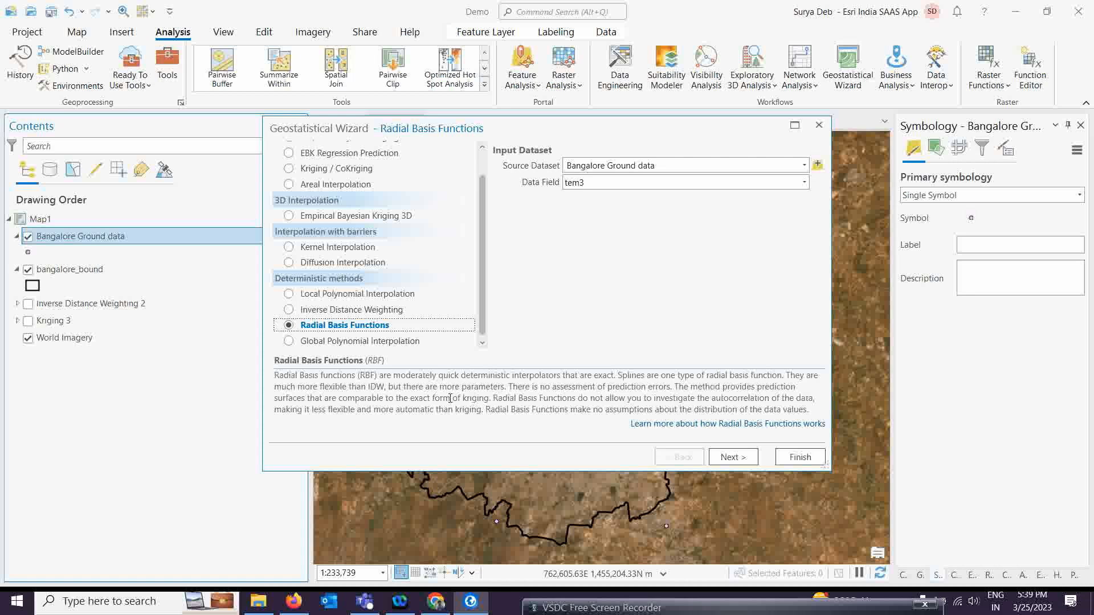
left_click(732, 456)
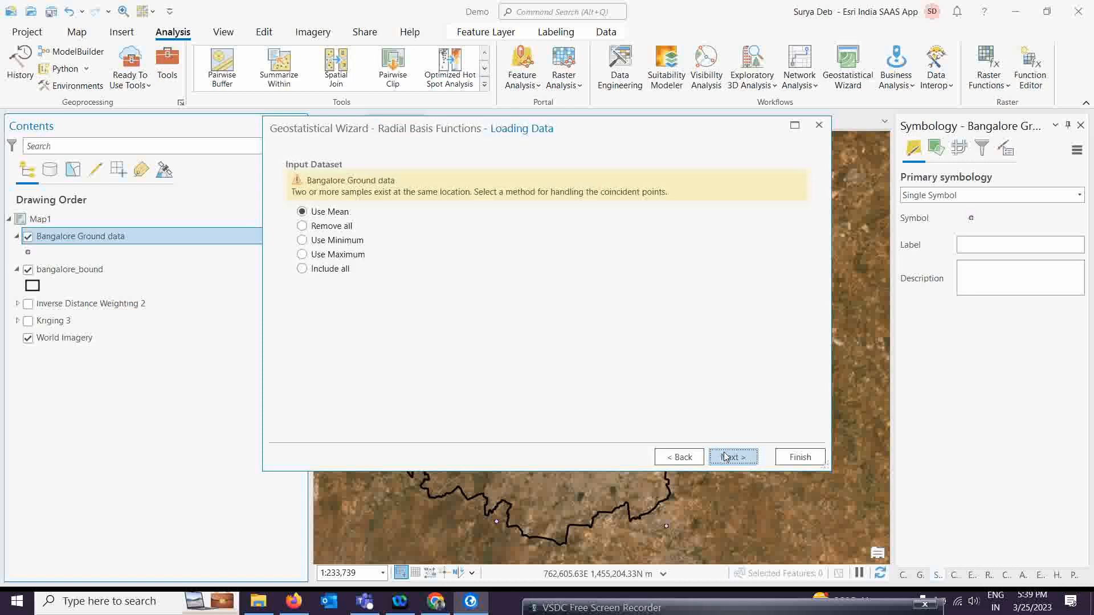
left_click(679, 456)
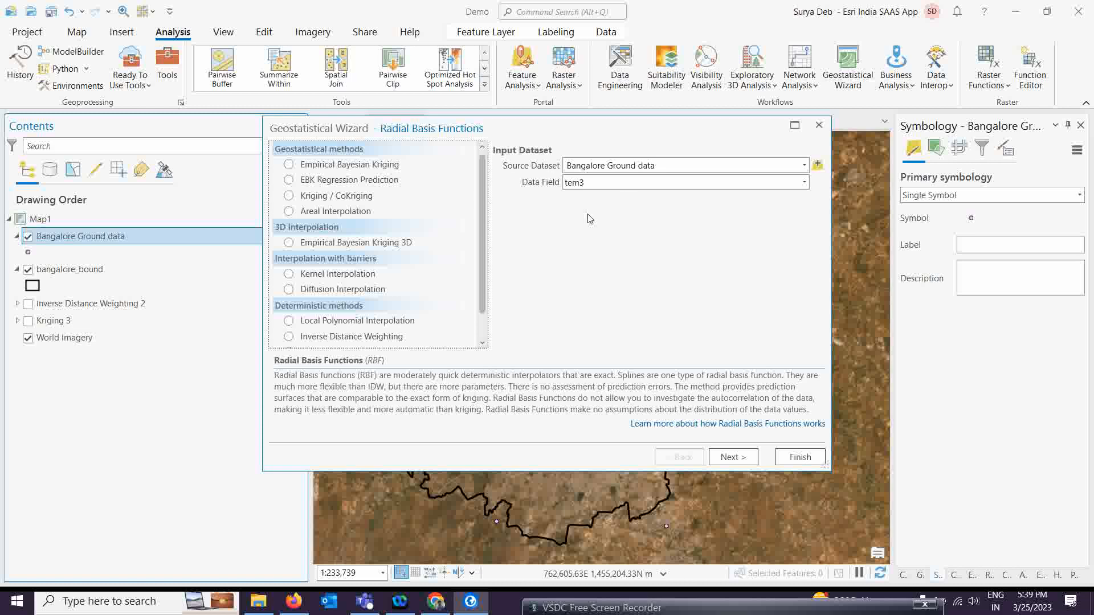
scroll(428, 312, "down", 1)
left_click(733, 457)
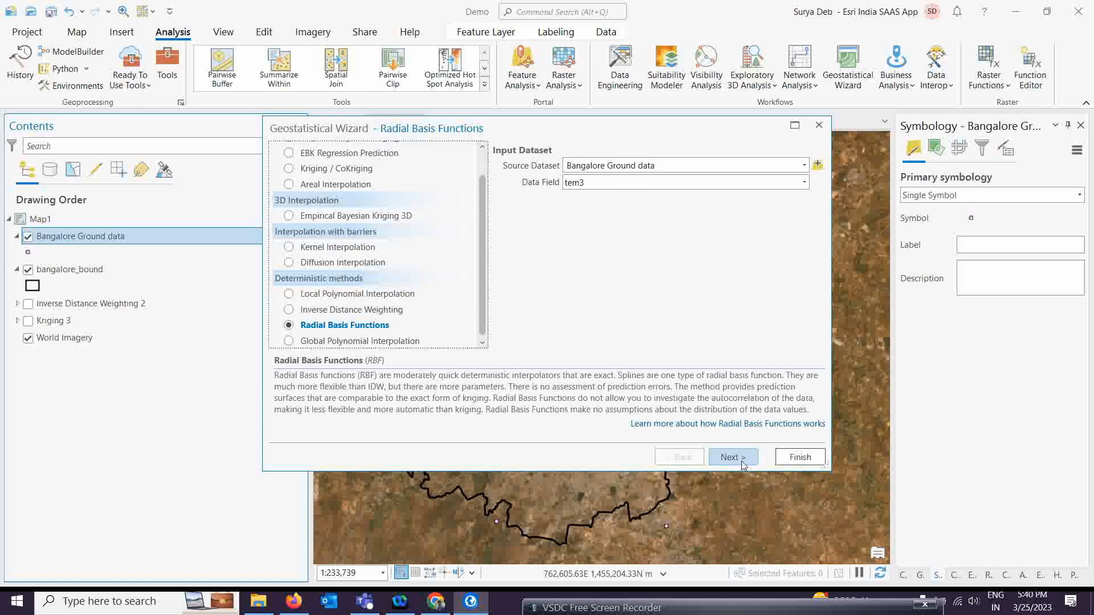
- Use the mean for coincident points, keep the default Completely Regularized Spline kernel and neighborhood, and generate the Radial Basis Functions layer
left_click(733, 457)
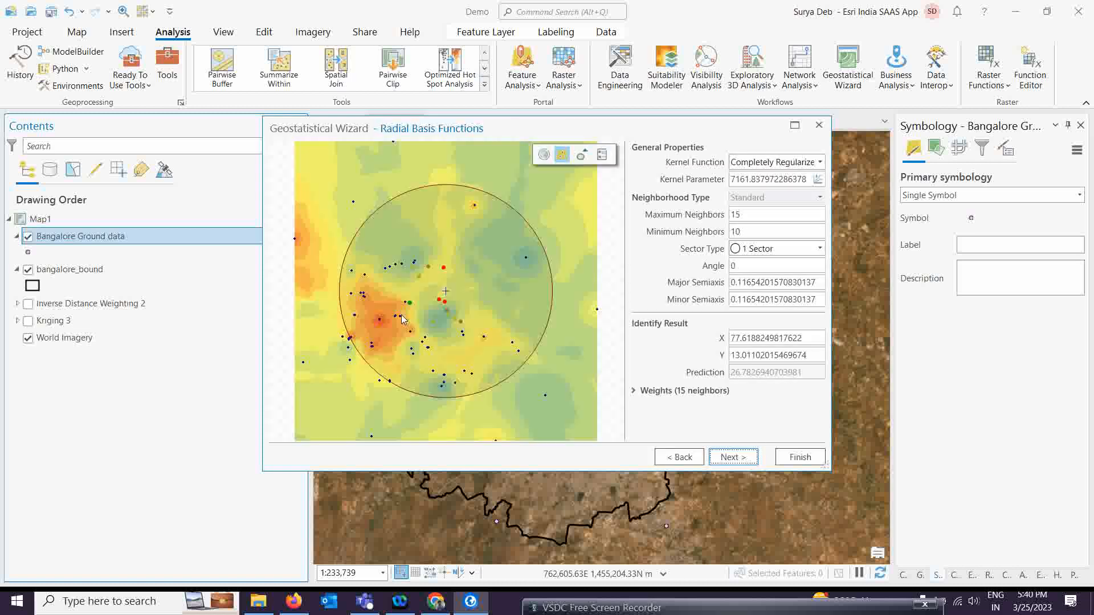
left_click(734, 460)
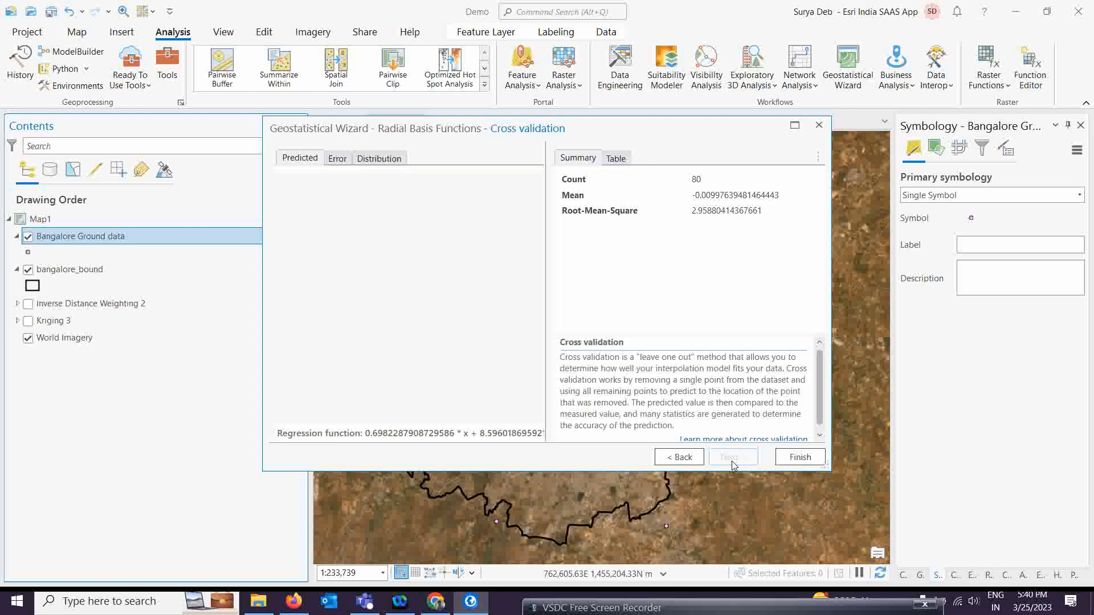
left_click(794, 459)
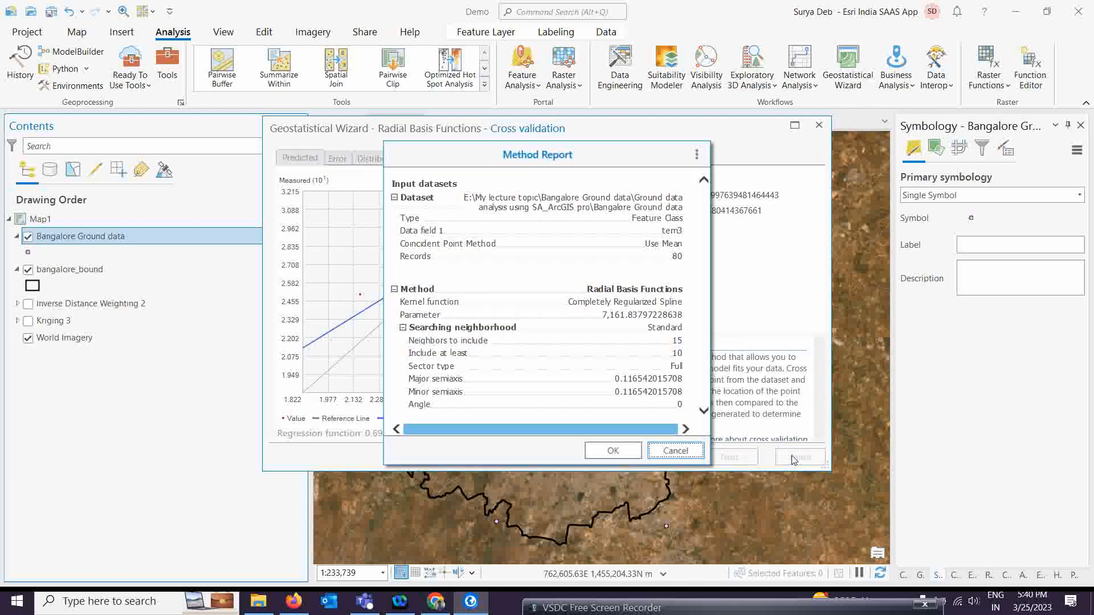
left_click(609, 450)
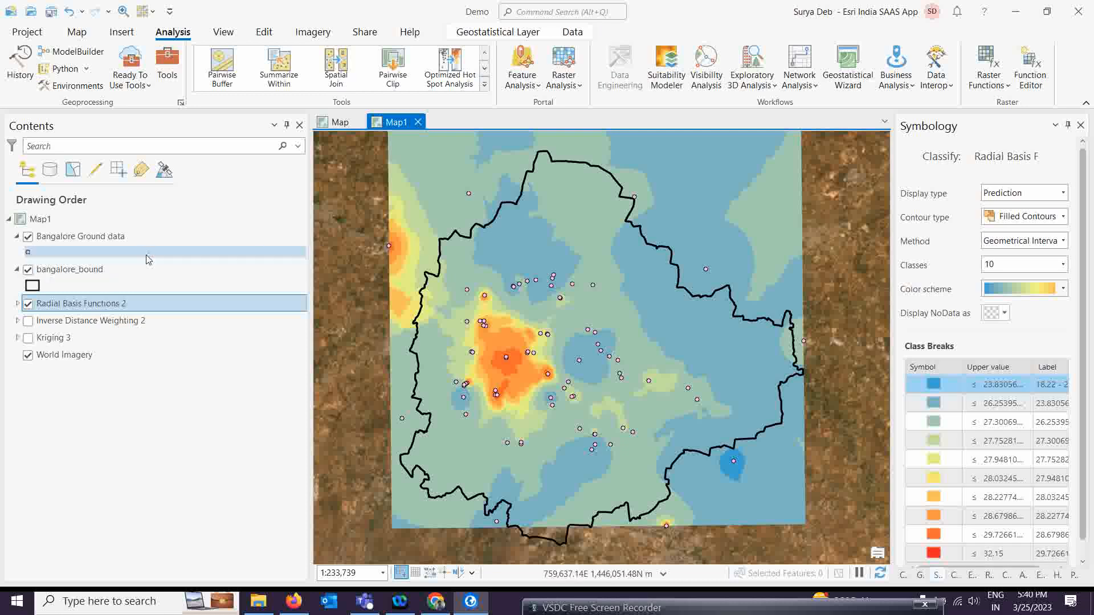
- Toggle the Radial Basis Functions layer and show the Inverse Distance Weighting and kriging layers to compare the three surfaces
left_click(28, 304)
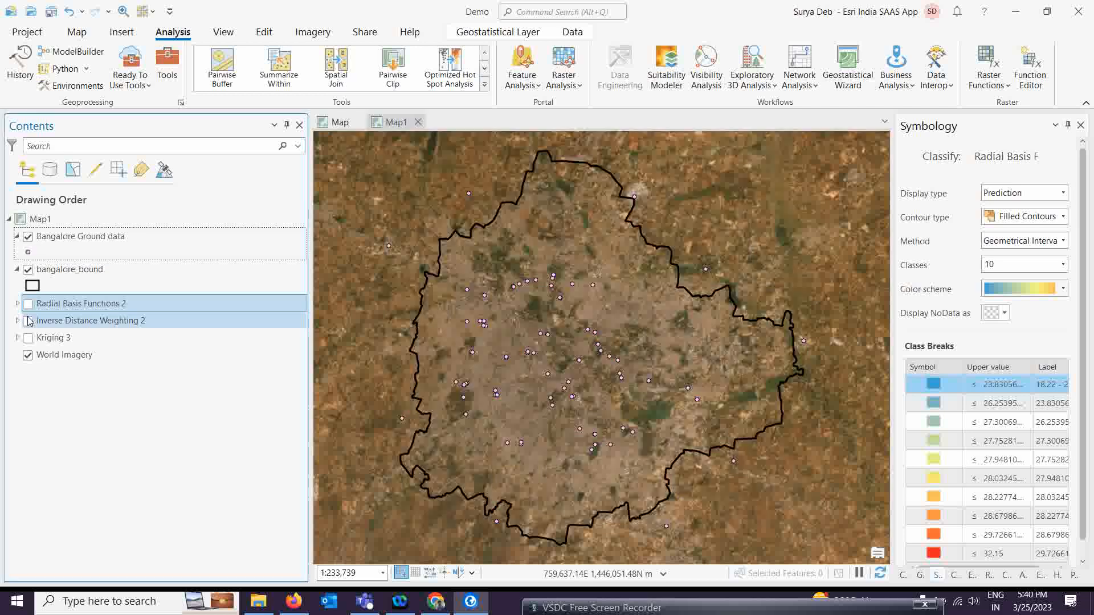
left_click(28, 321)
left_click(28, 338)
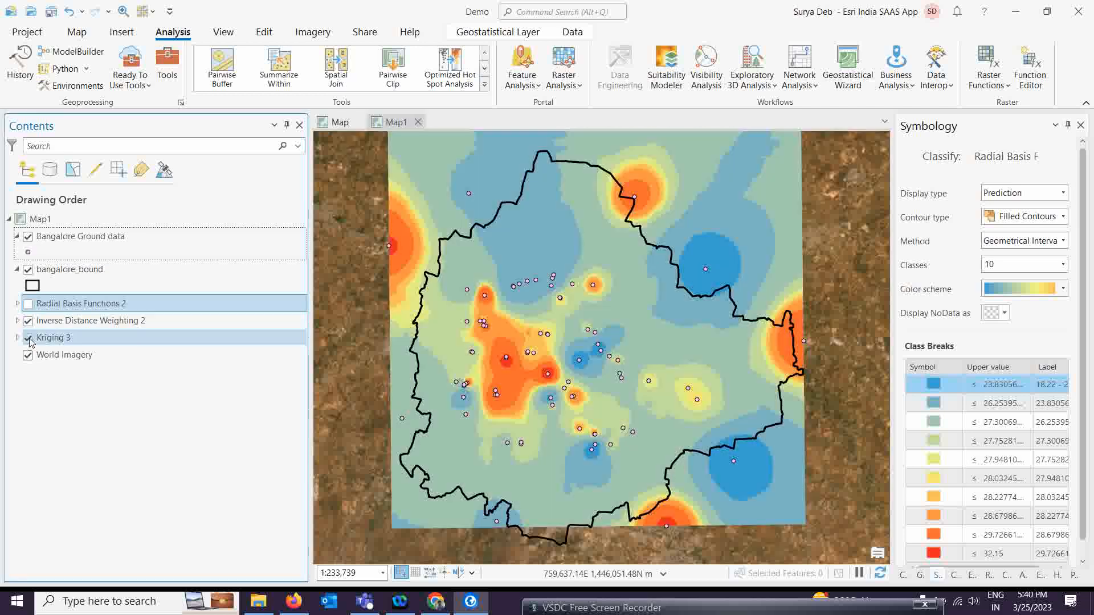
left_click(28, 303)
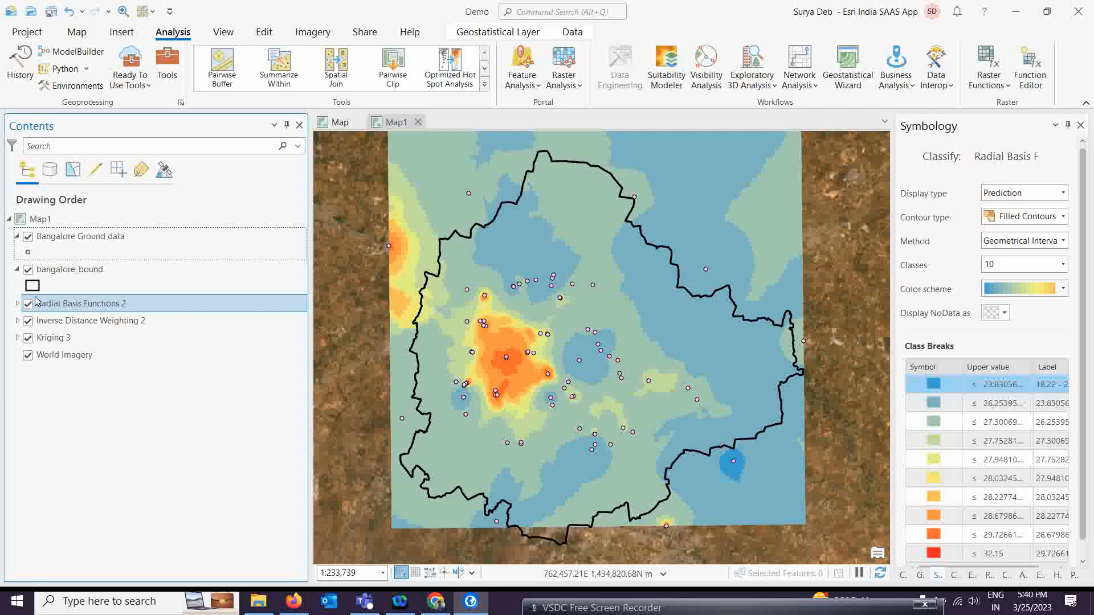
- Clip the layers of Map1 to the outline of bangalore_bound in the map properties
left_click(36, 219)
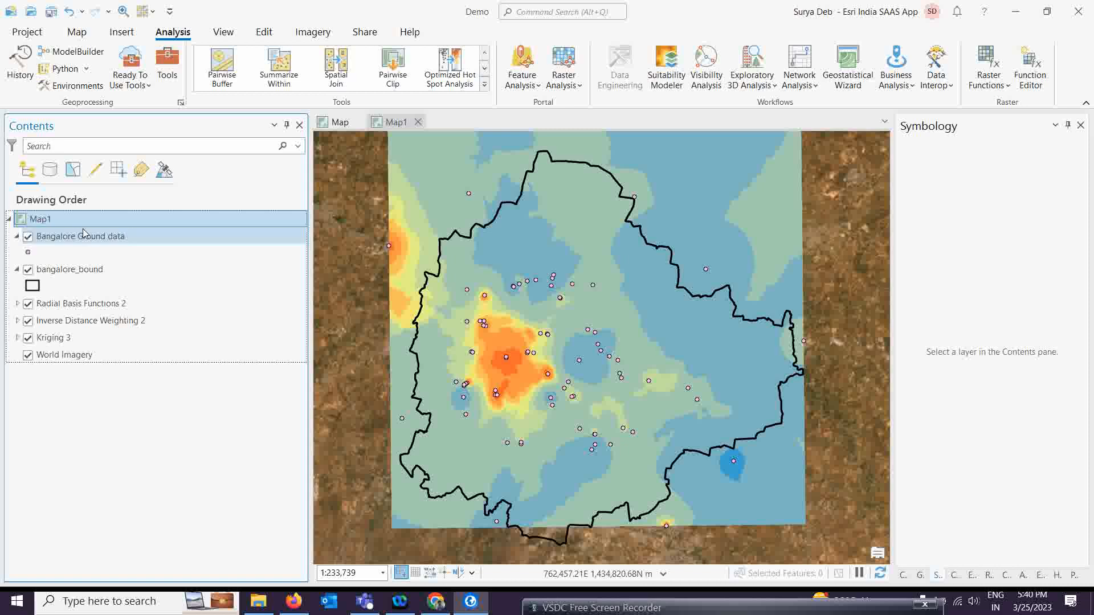
right_click(57, 221)
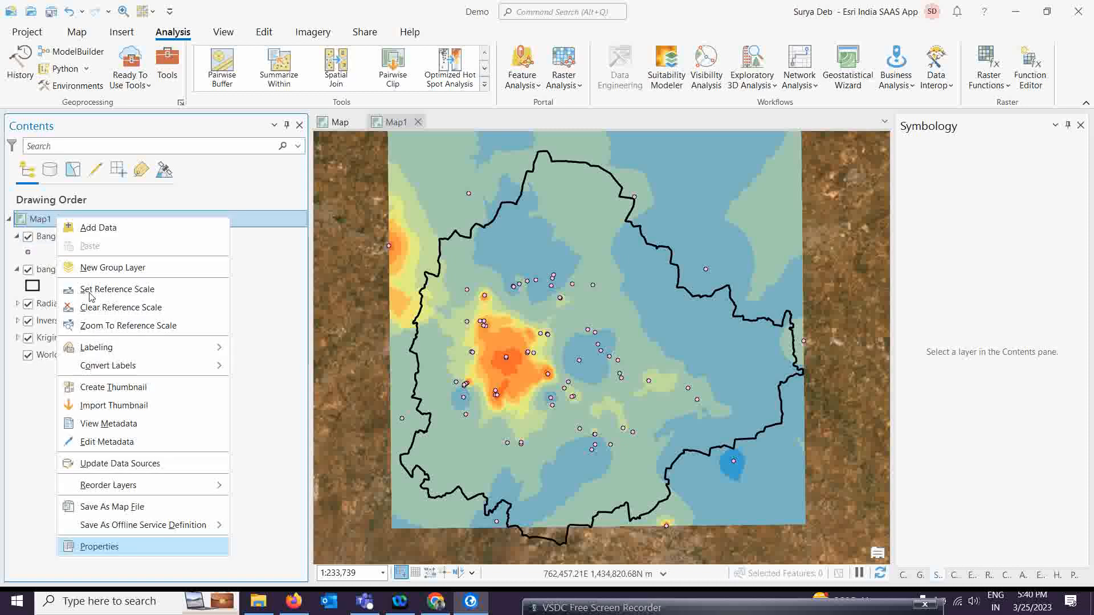
left_click(108, 546)
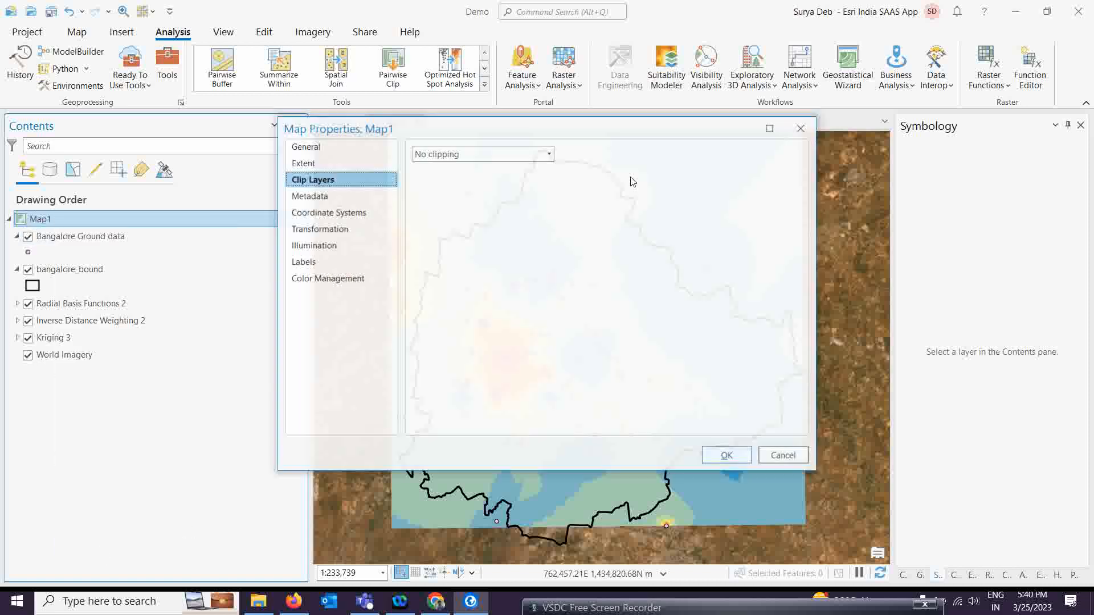
left_click(459, 154)
left_click(450, 183)
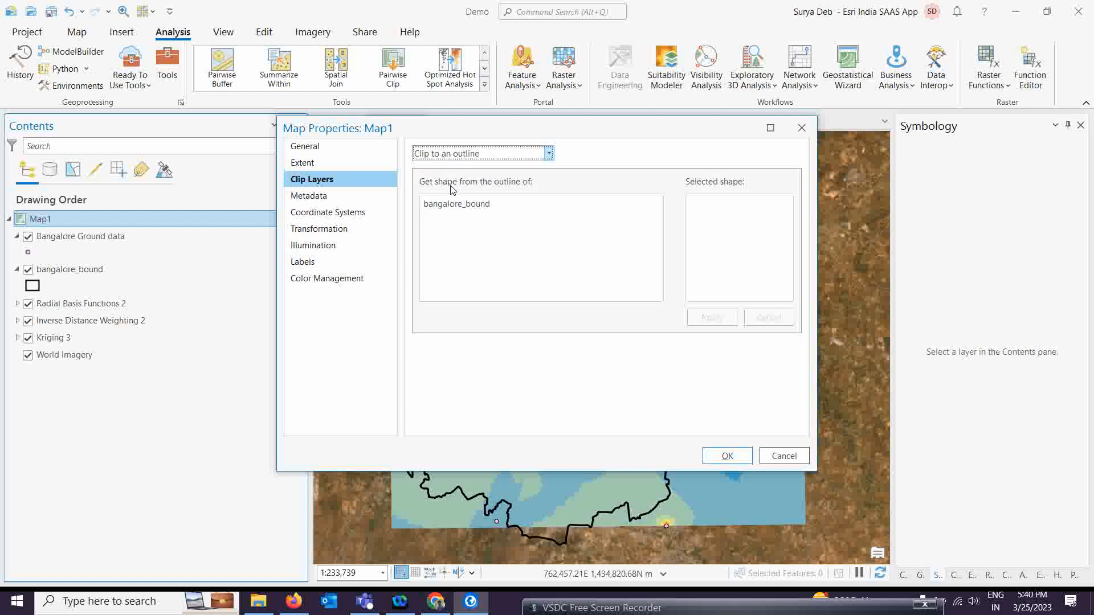
left_click(463, 206)
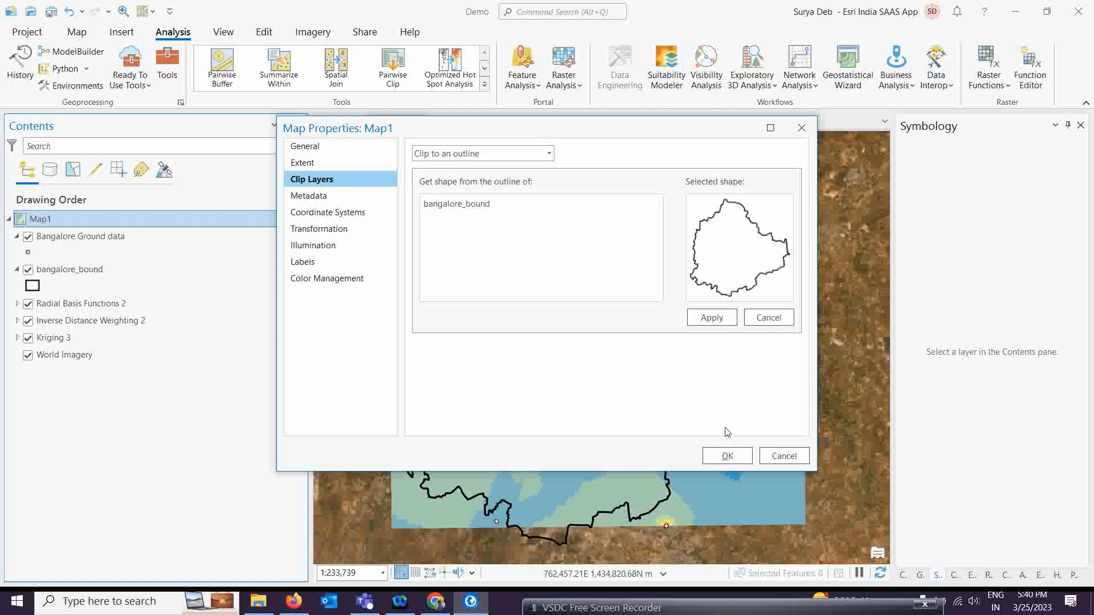
left_click(715, 319)
left_click(720, 454)
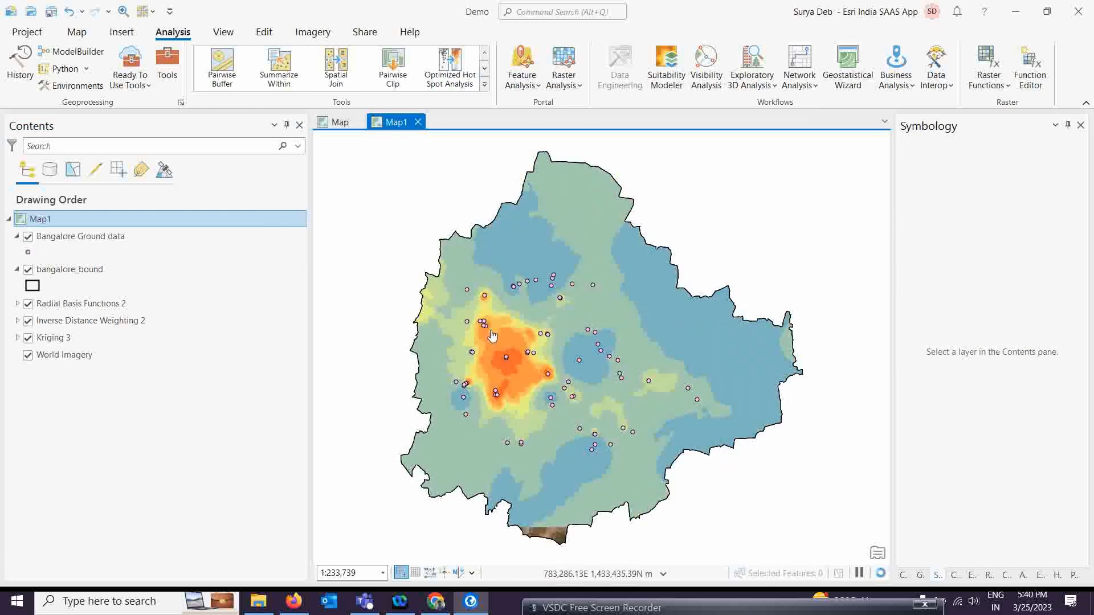
- Hide the Radial Basis Functions and Kriging layers and set the Inverse Distance Weighting layer's contour type to Contours
left_click(55, 308)
left_click(28, 305)
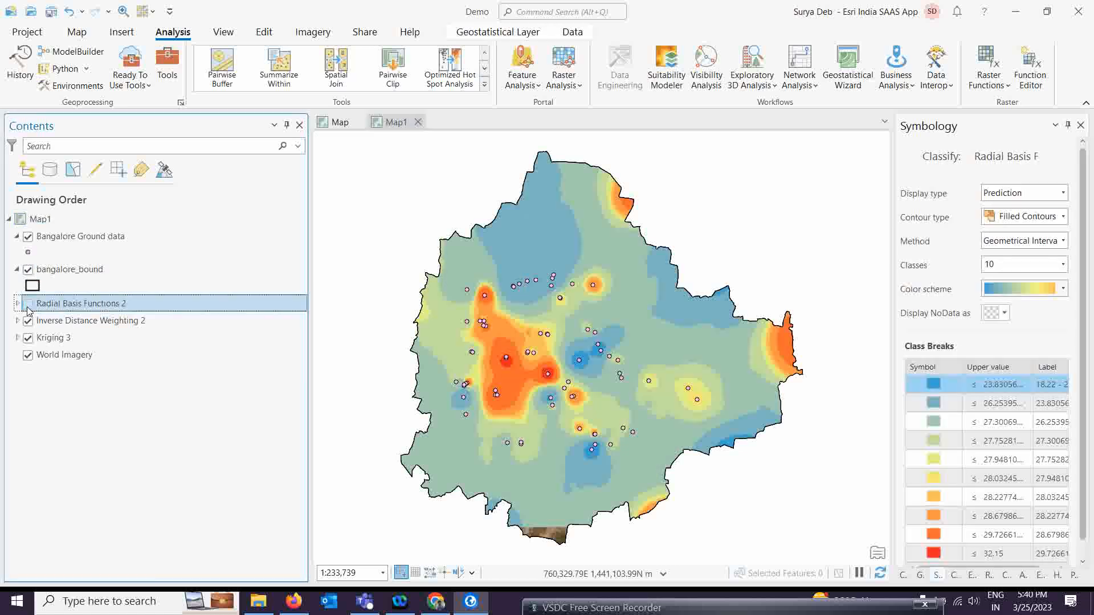
left_click(28, 338)
left_click(97, 323)
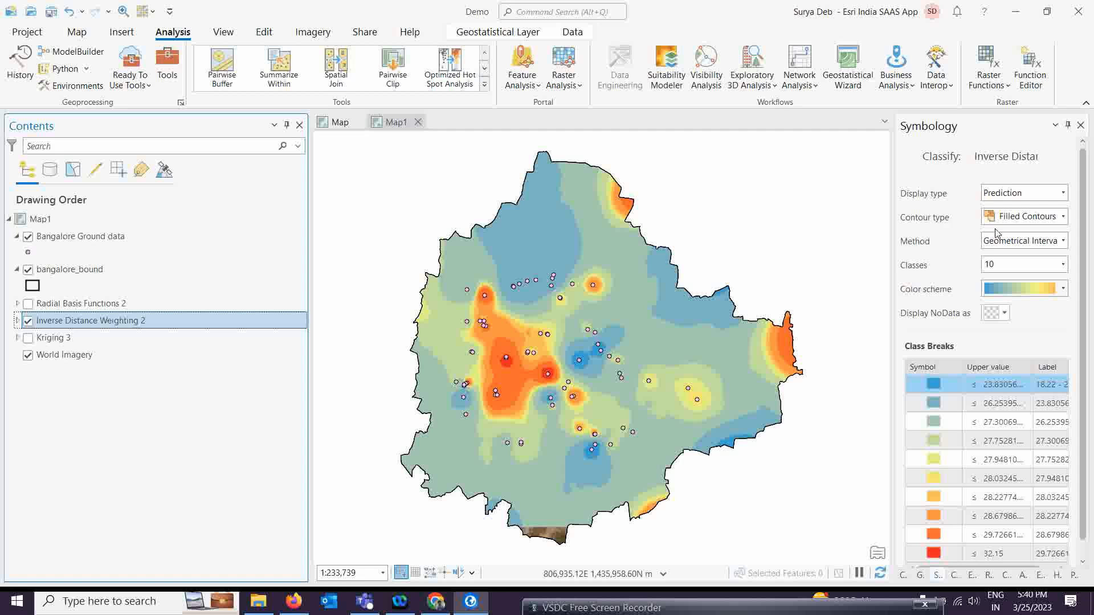
left_click(1064, 217)
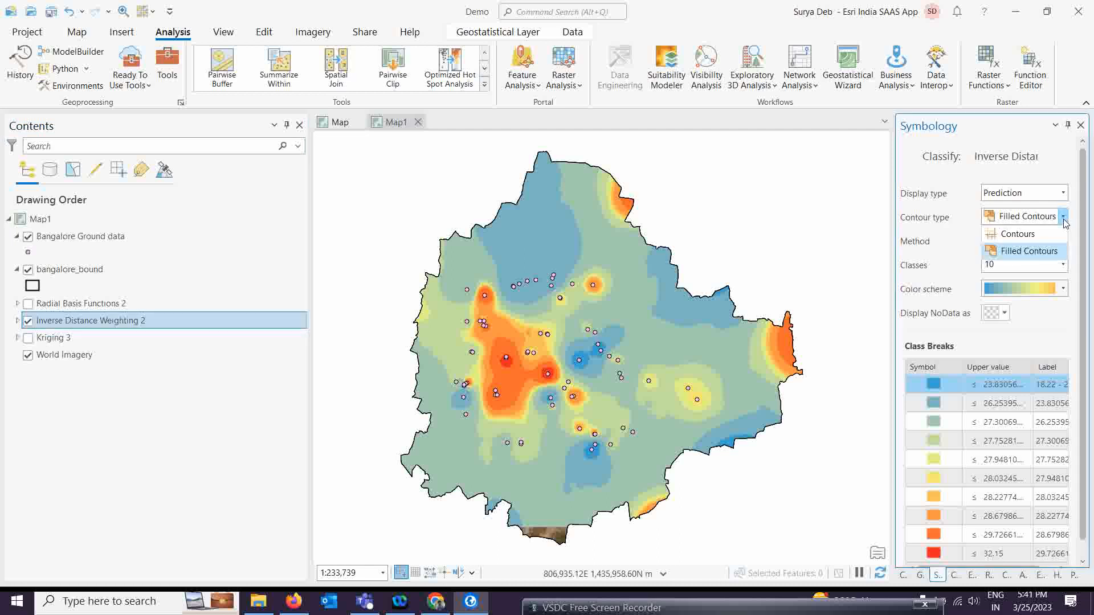
left_click(1017, 234)
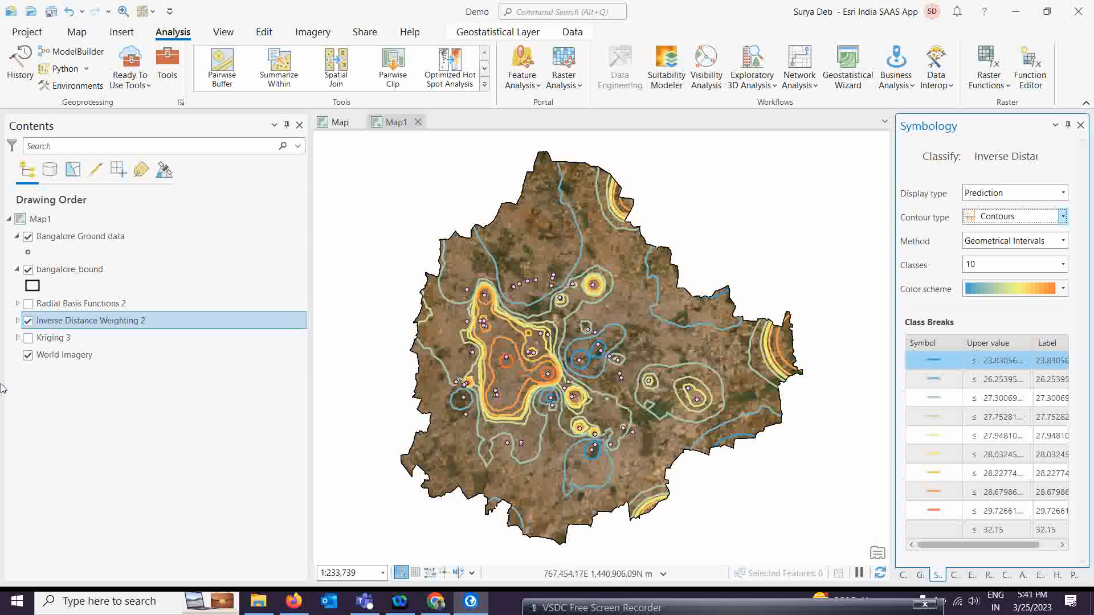
- Show only the Radial Basis Functions surface in place of Inverse Distance Weighting and set its contour type to Contours
left_click(28, 320)
left_click(28, 303)
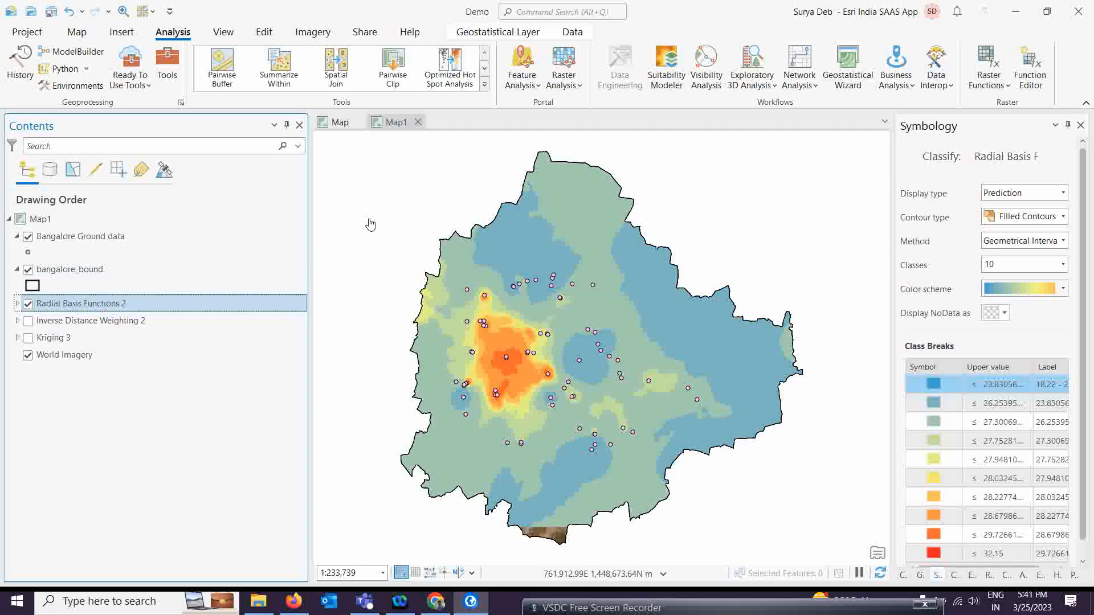
left_click(1064, 216)
left_click(1020, 234)
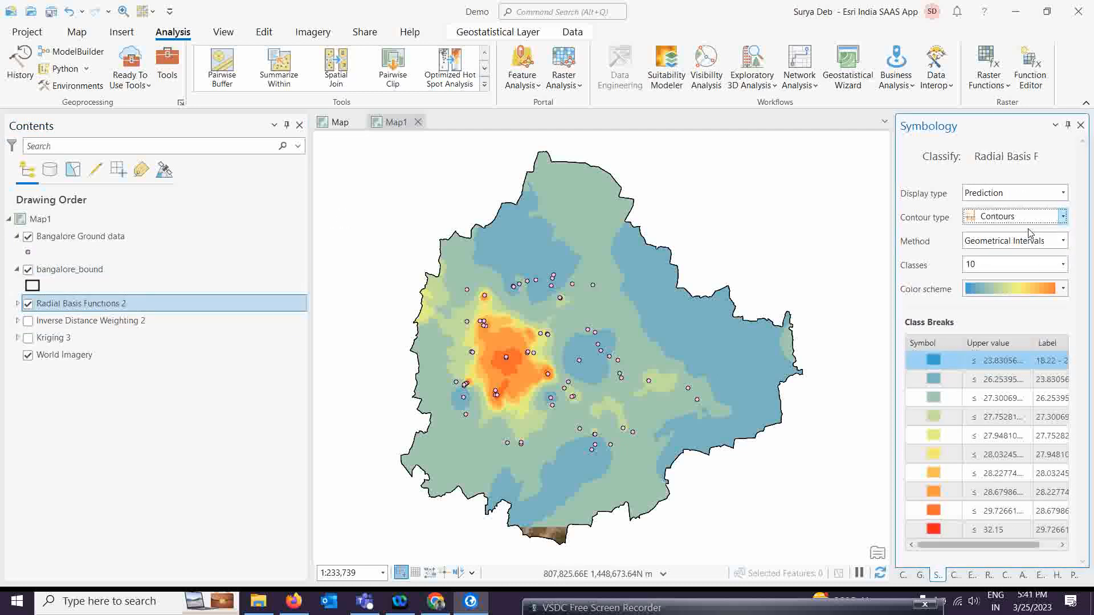
- Hide the Radial Basis Functions layer, show the Kriging layer, and set its contour type to Contours
left_click(28, 303)
left_click(28, 338)
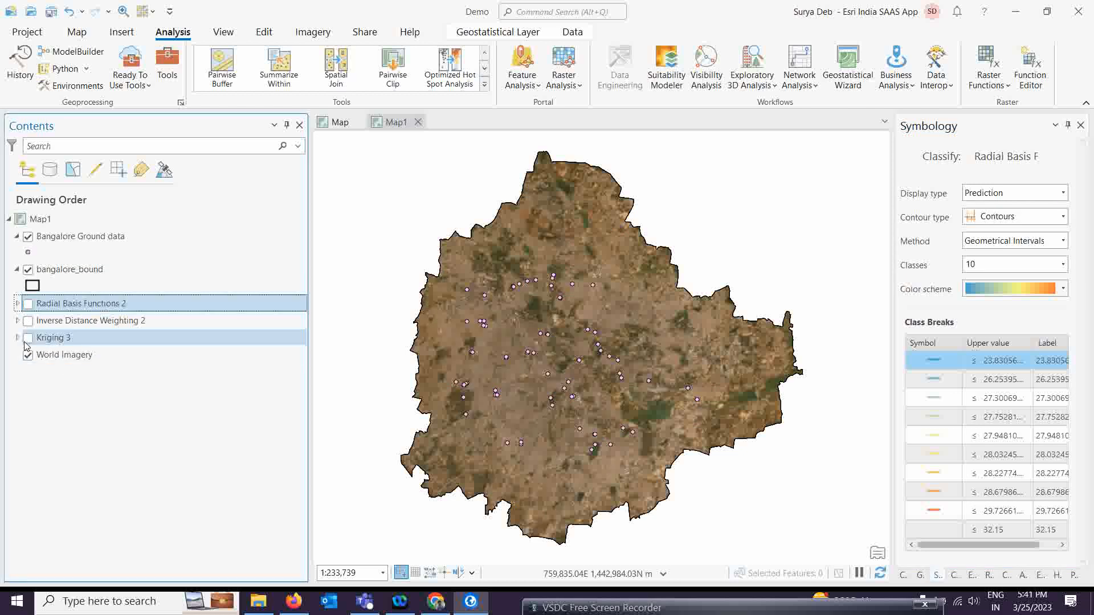
left_click(1063, 216)
left_click(1024, 234)
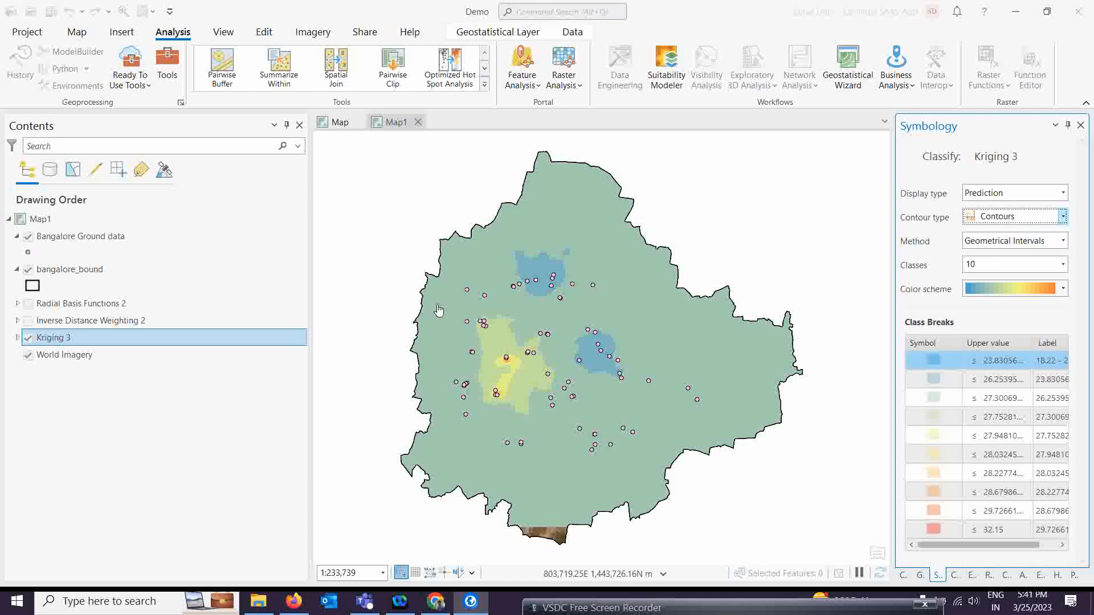
- Toggle the Inverse Distance Weighting and Radial Basis Functions layers to compare their contour lines over the imagery
left_click(28, 321)
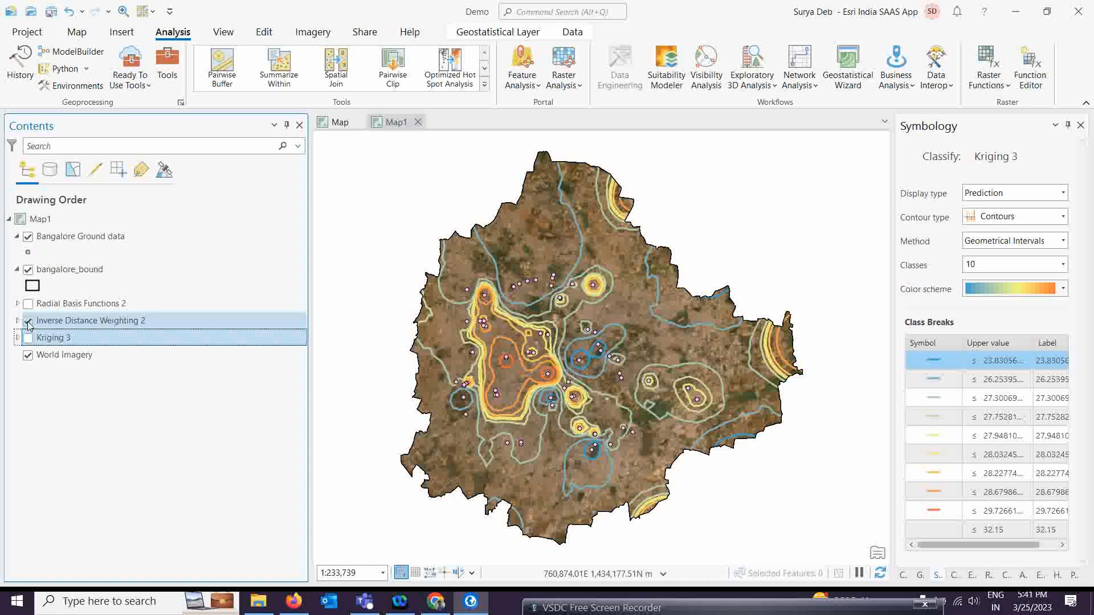
left_click(28, 321)
left_click(28, 304)
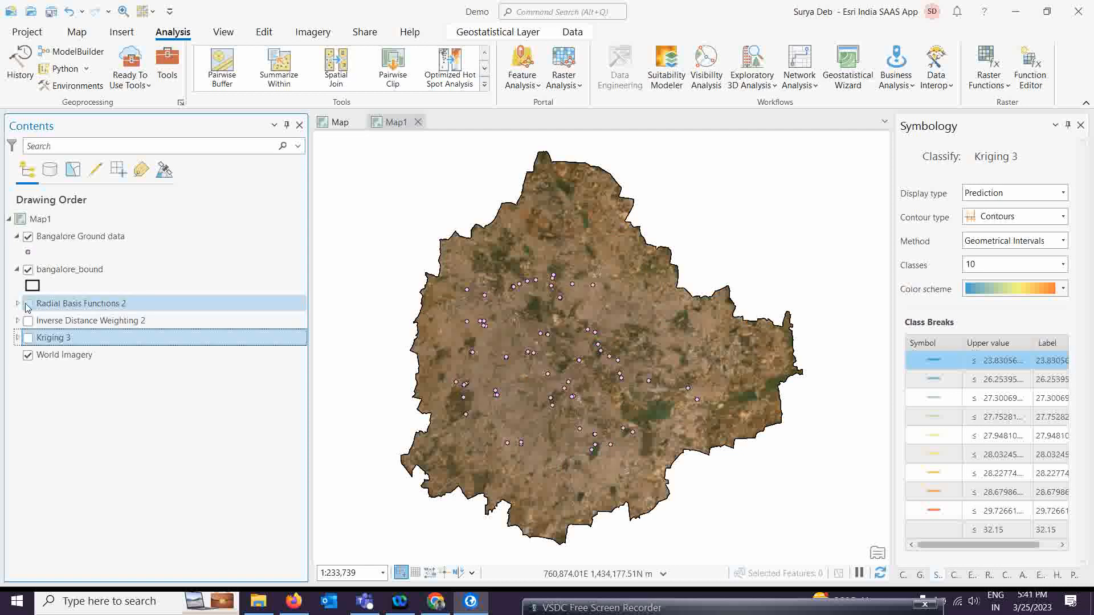
left_click(28, 303)
left_click(27, 321)
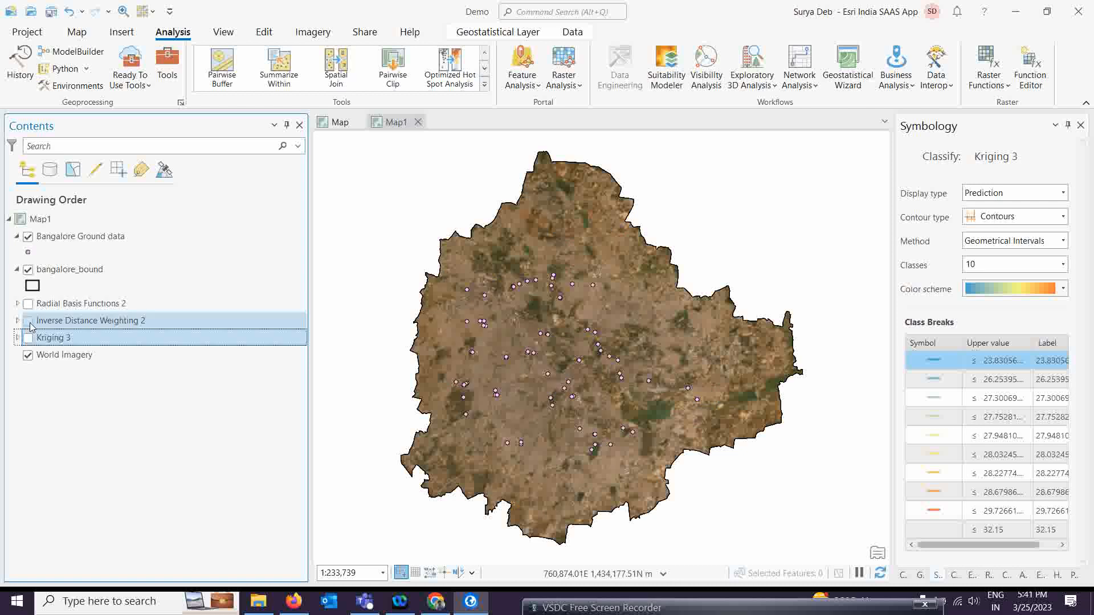